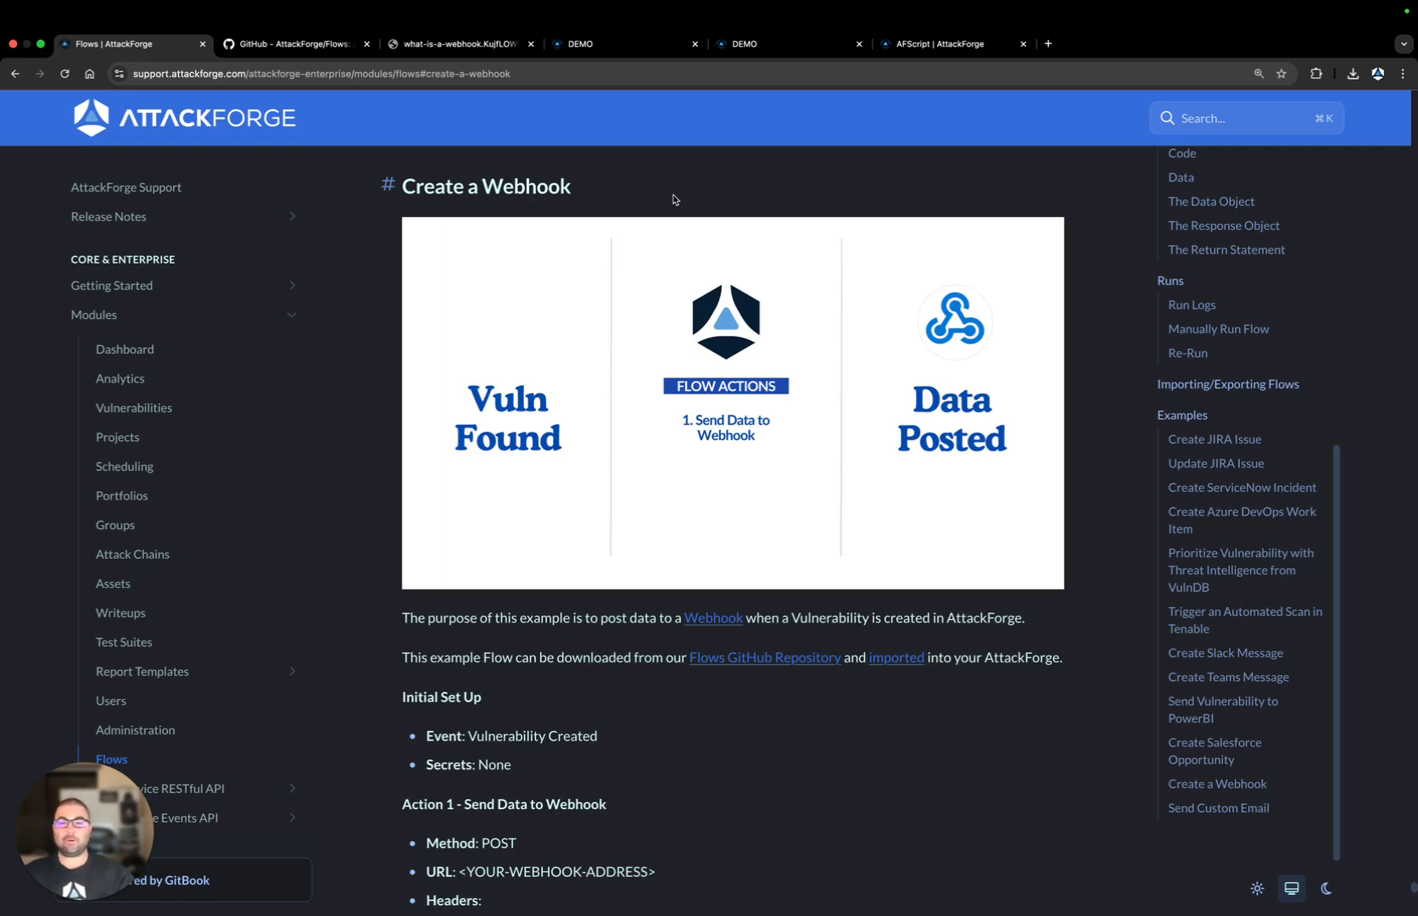
# - Review the Create a Webhook documentation, the WebHooks folder in the AttackForge Flows GitHub repository, and the Hookdeck webhook diagram
pyautogui.scroll(-5, 667, 294)
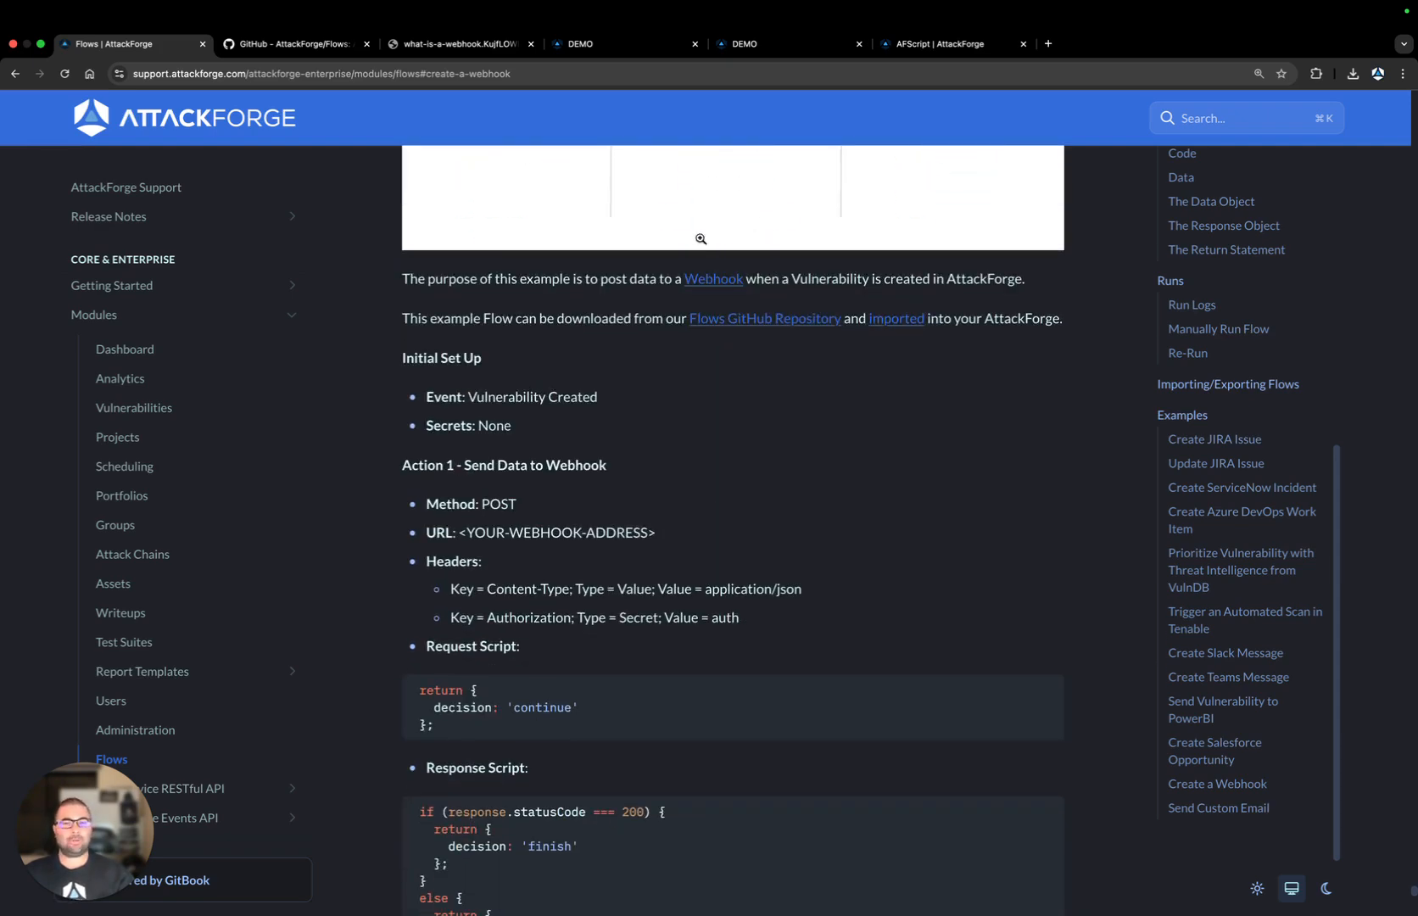
pyautogui.scroll(6, 638, 484)
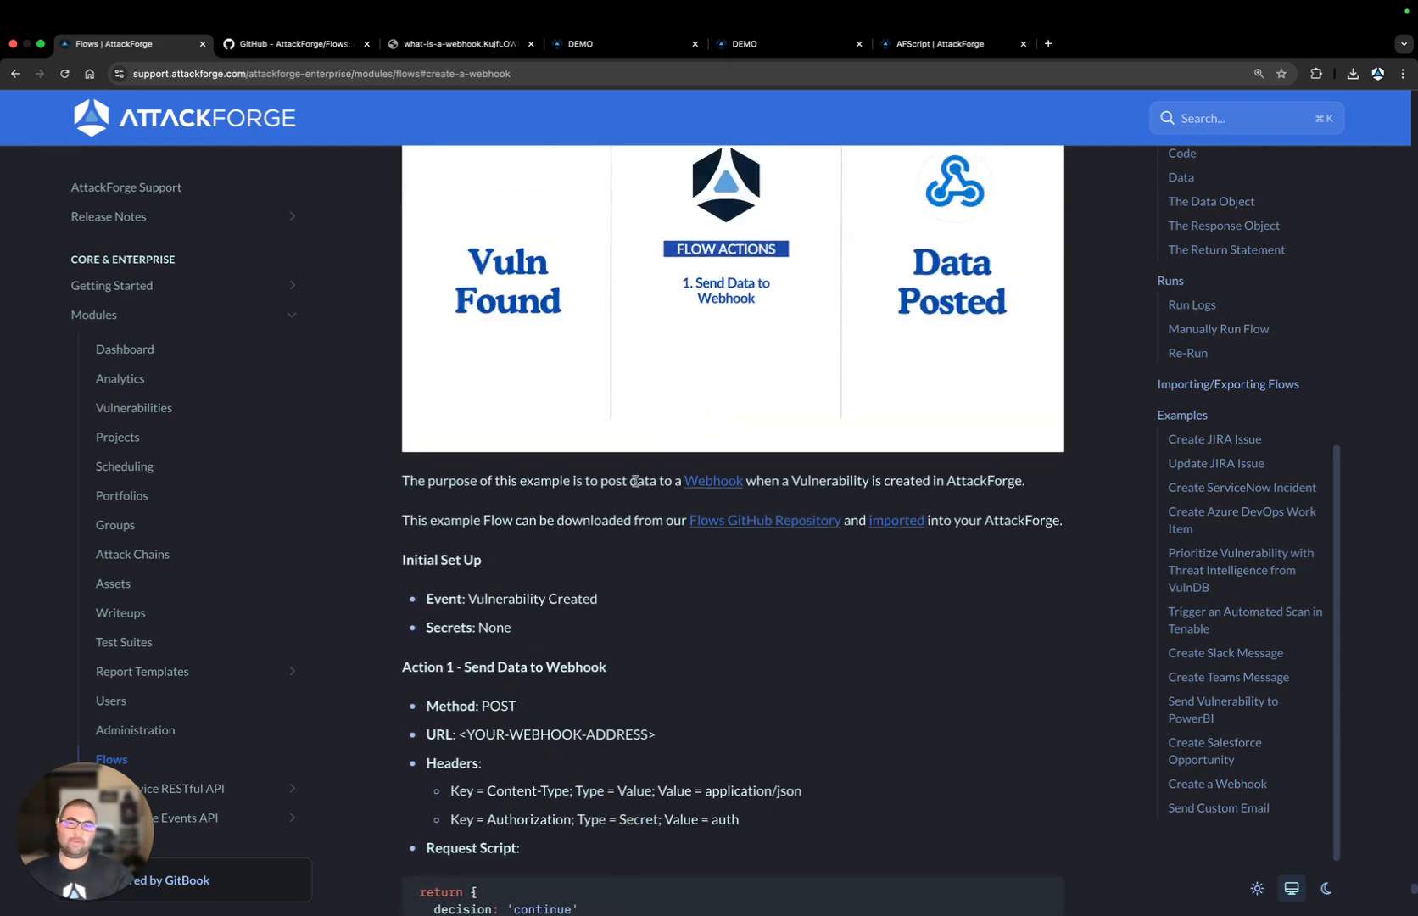
pyautogui.click(295, 46)
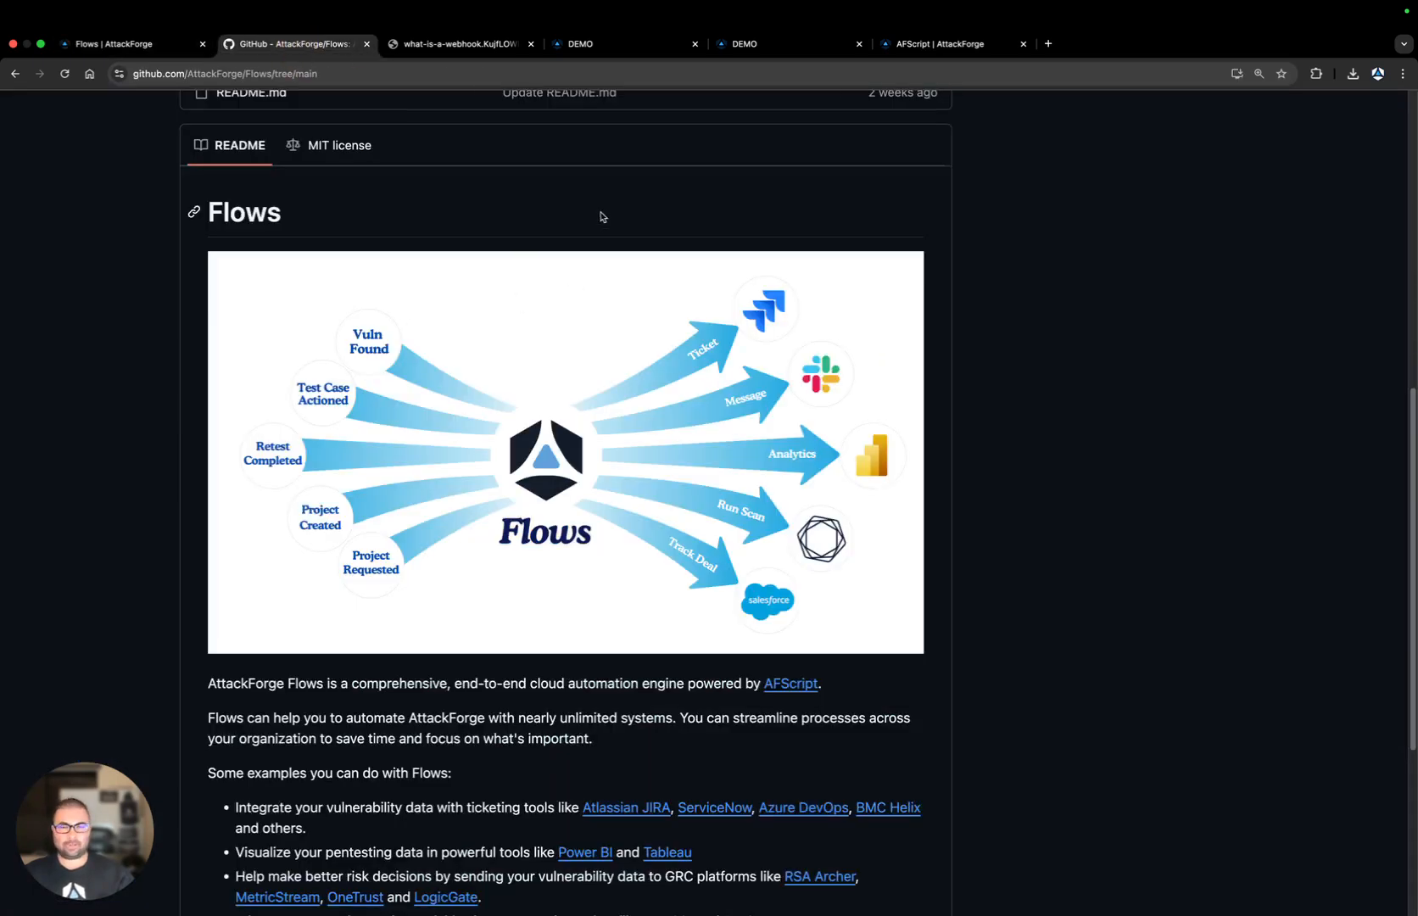
pyautogui.scroll(8, 598, 217)
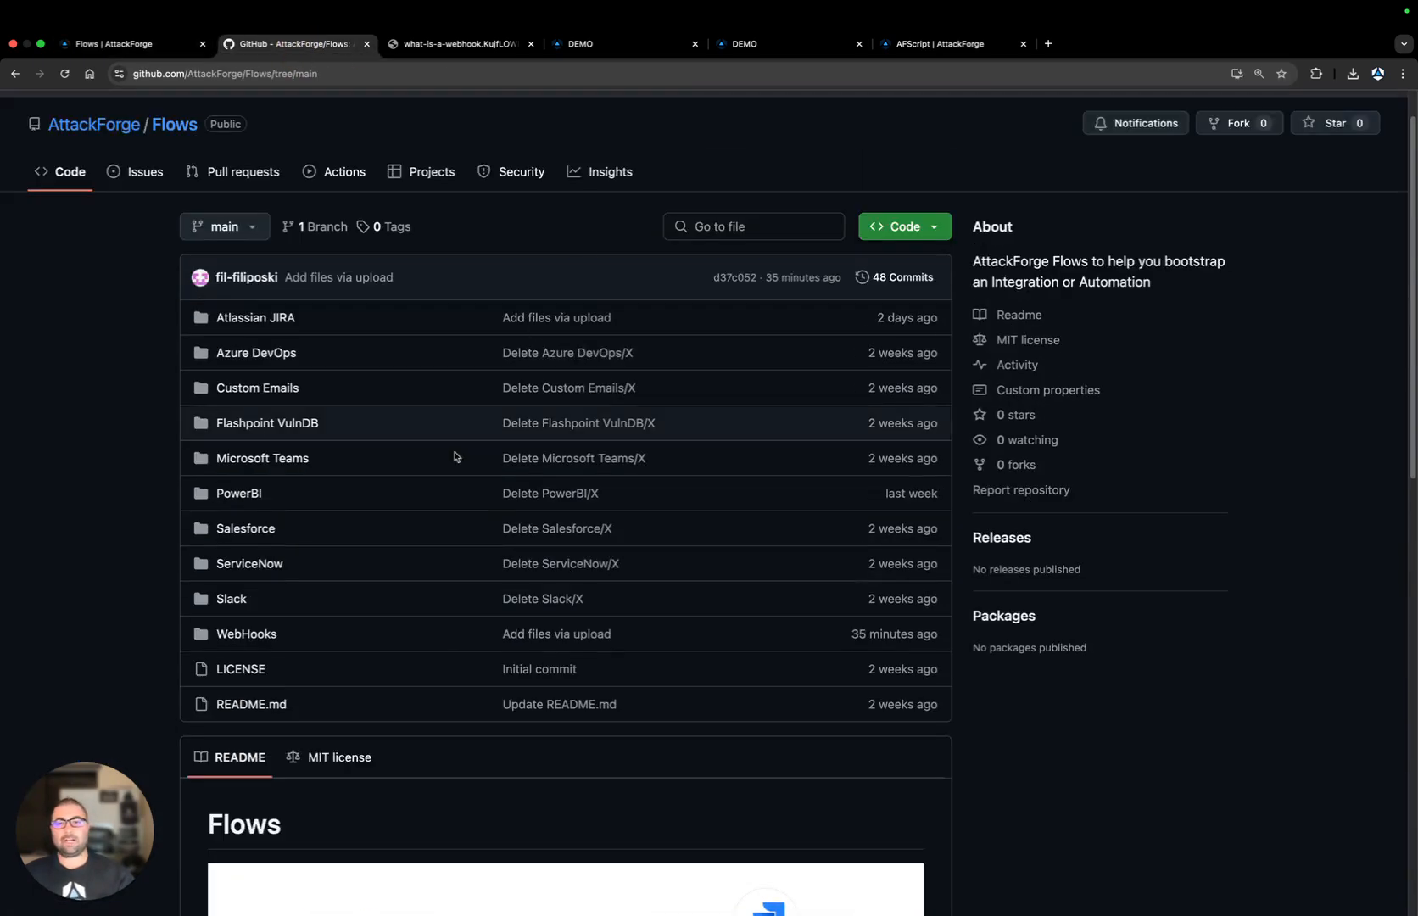
pyautogui.click(248, 633)
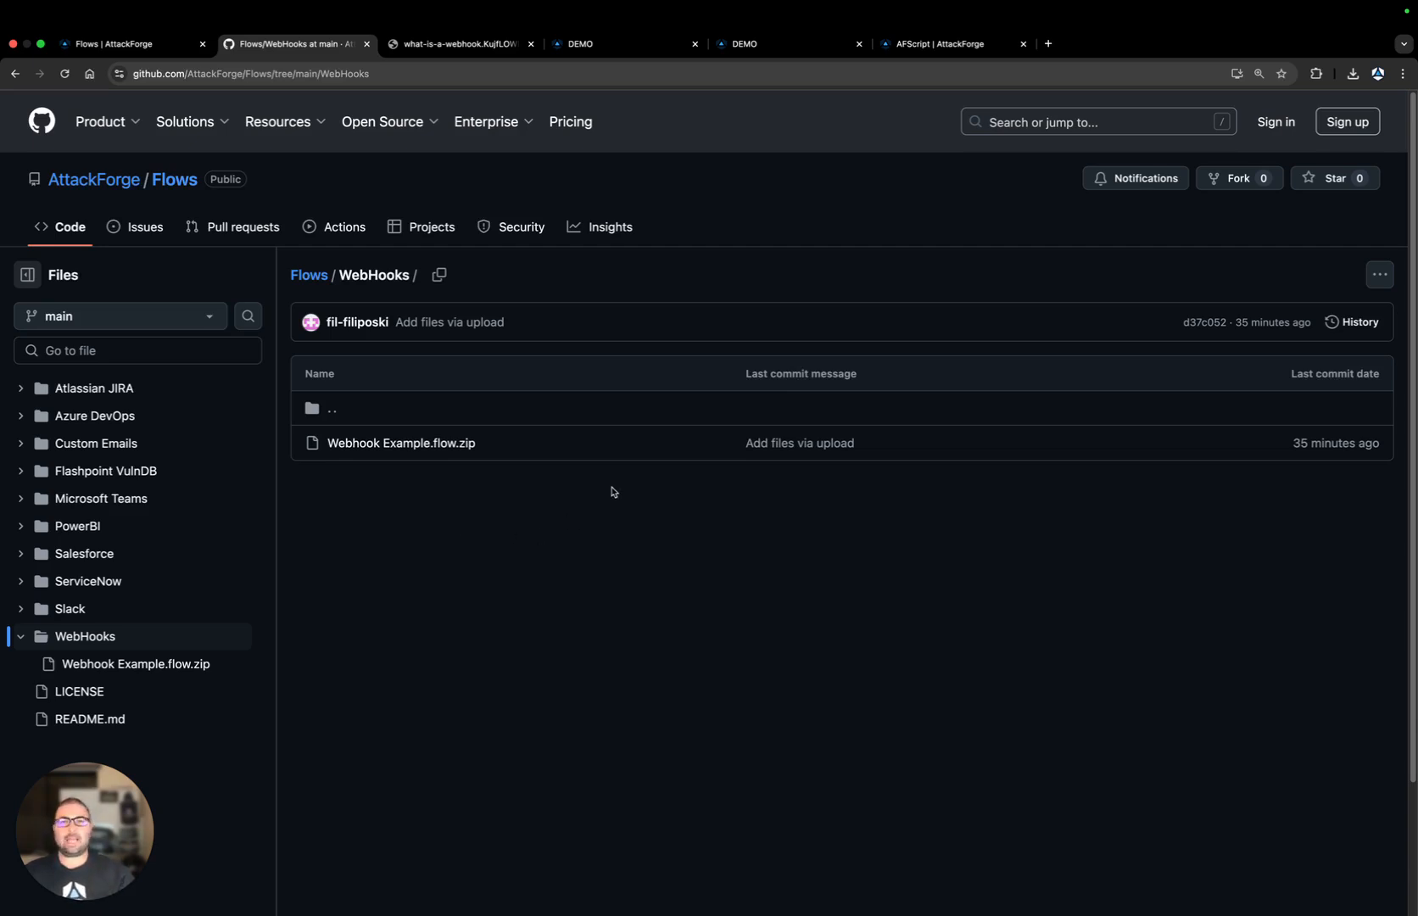
pyautogui.click(450, 45)
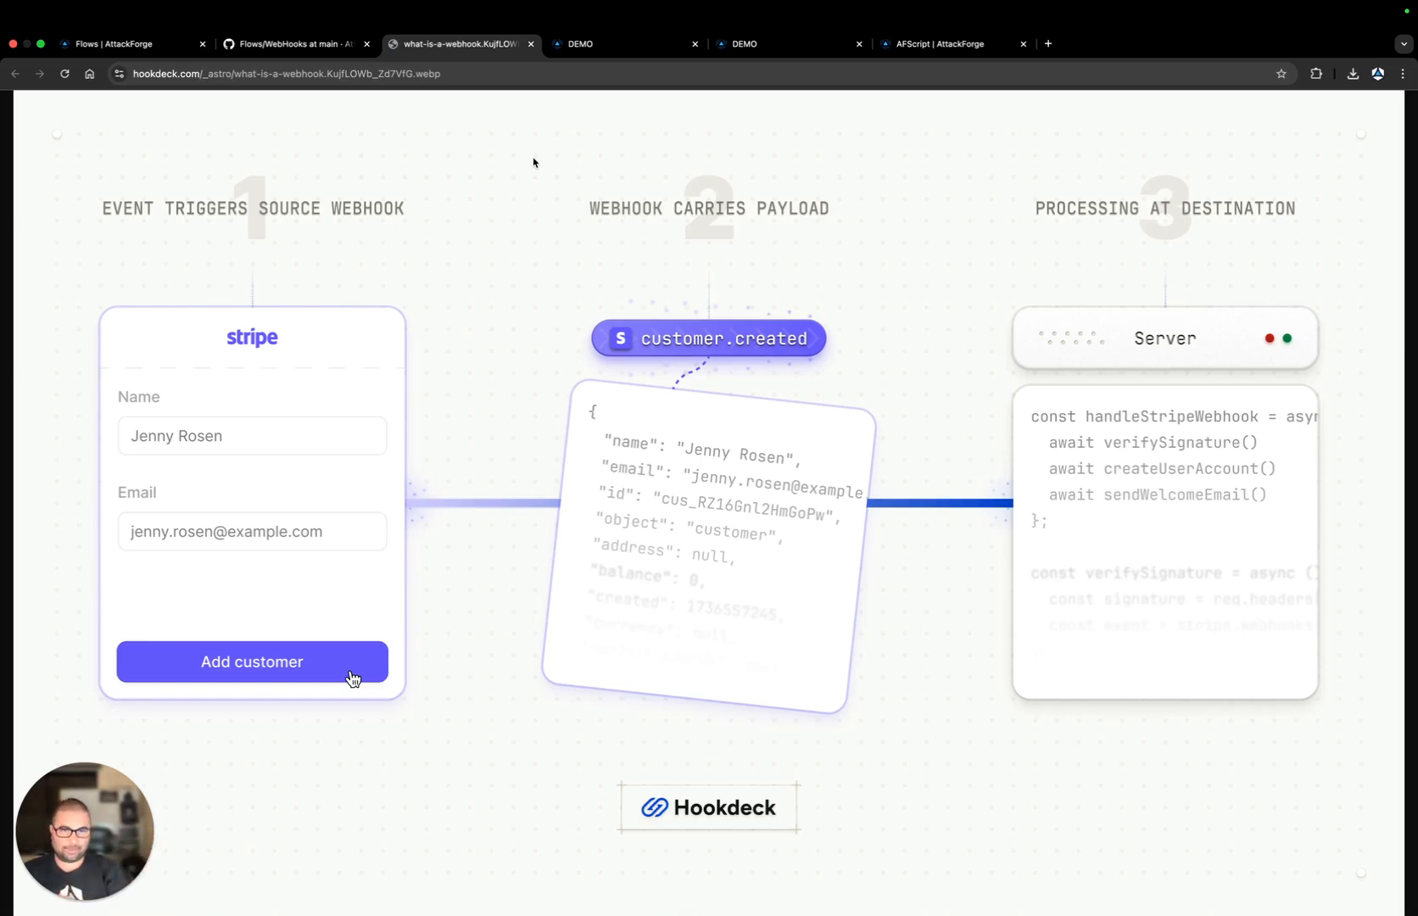
# - In the AttackForge project ACME Corp. Web App Pentest, start a new vulnerability using the Reflected Cross Site Scripting writeup
pyautogui.click(635, 44)
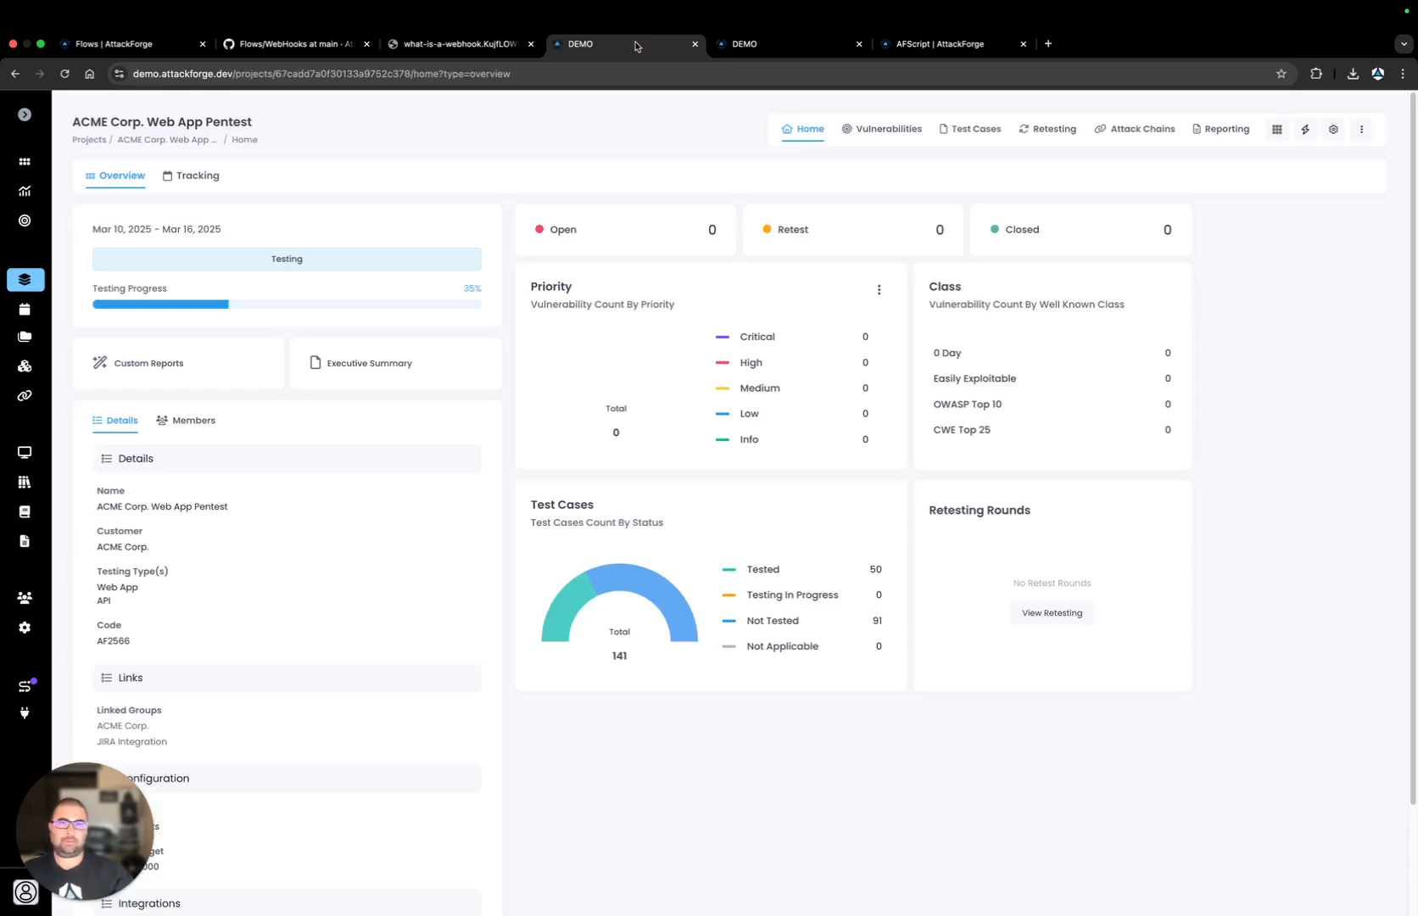
pyautogui.click(1309, 137)
pyautogui.click(1278, 156)
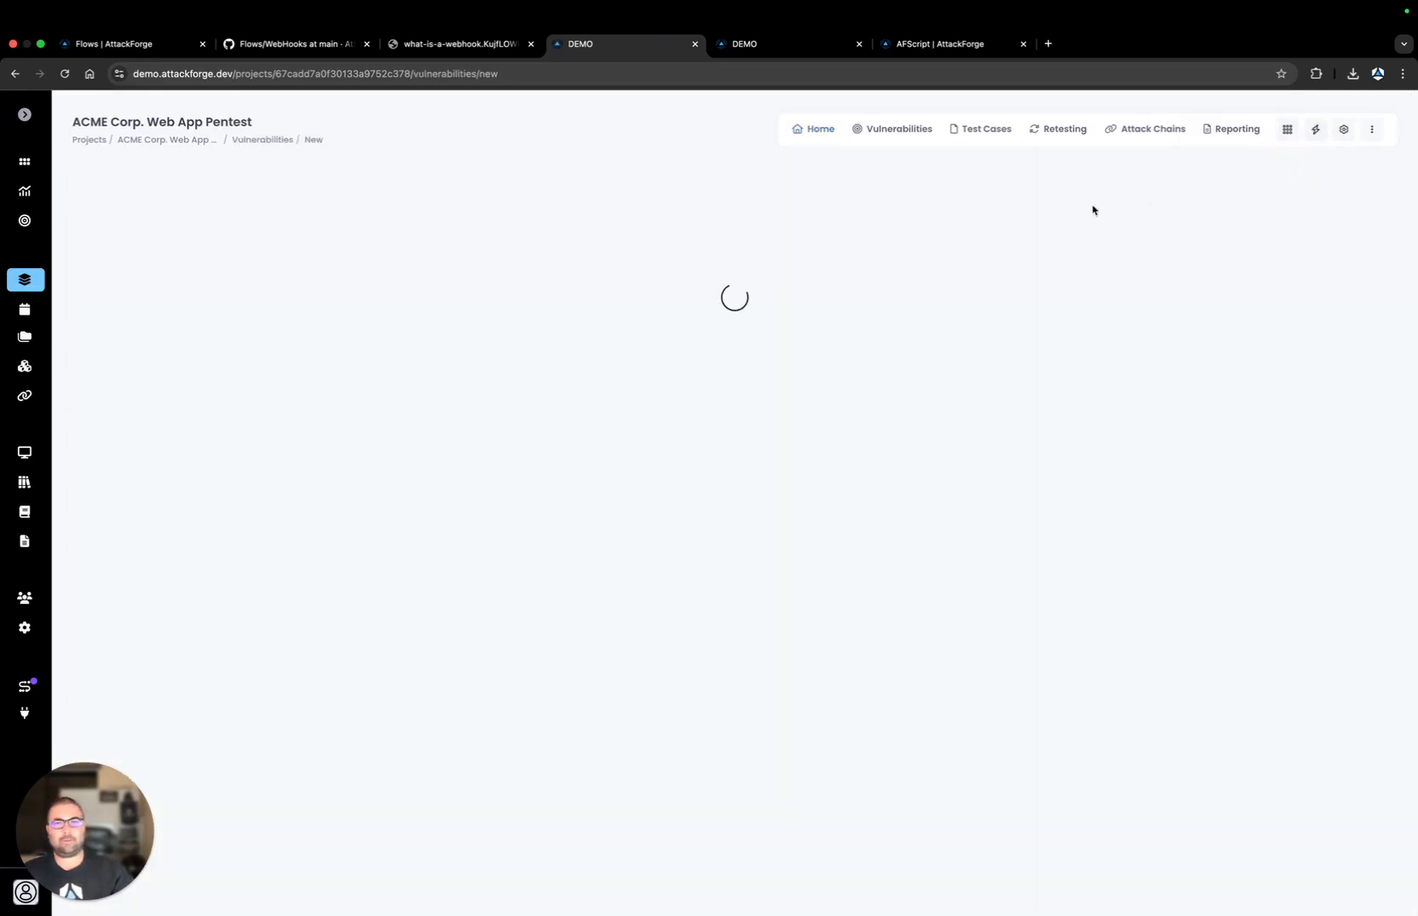
pyautogui.click(316, 282)
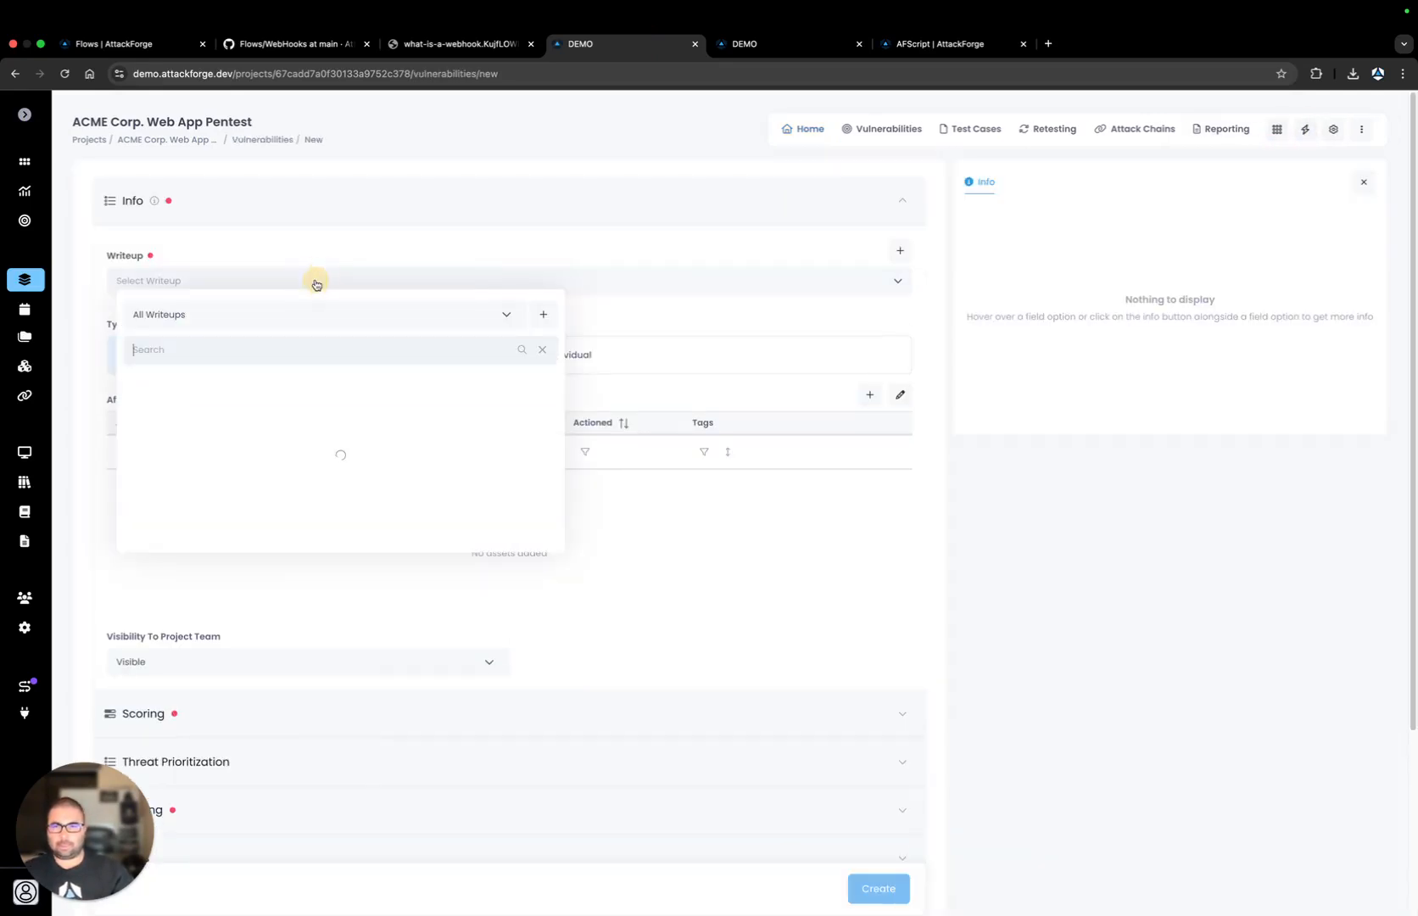
pyautogui.write('reflected c')
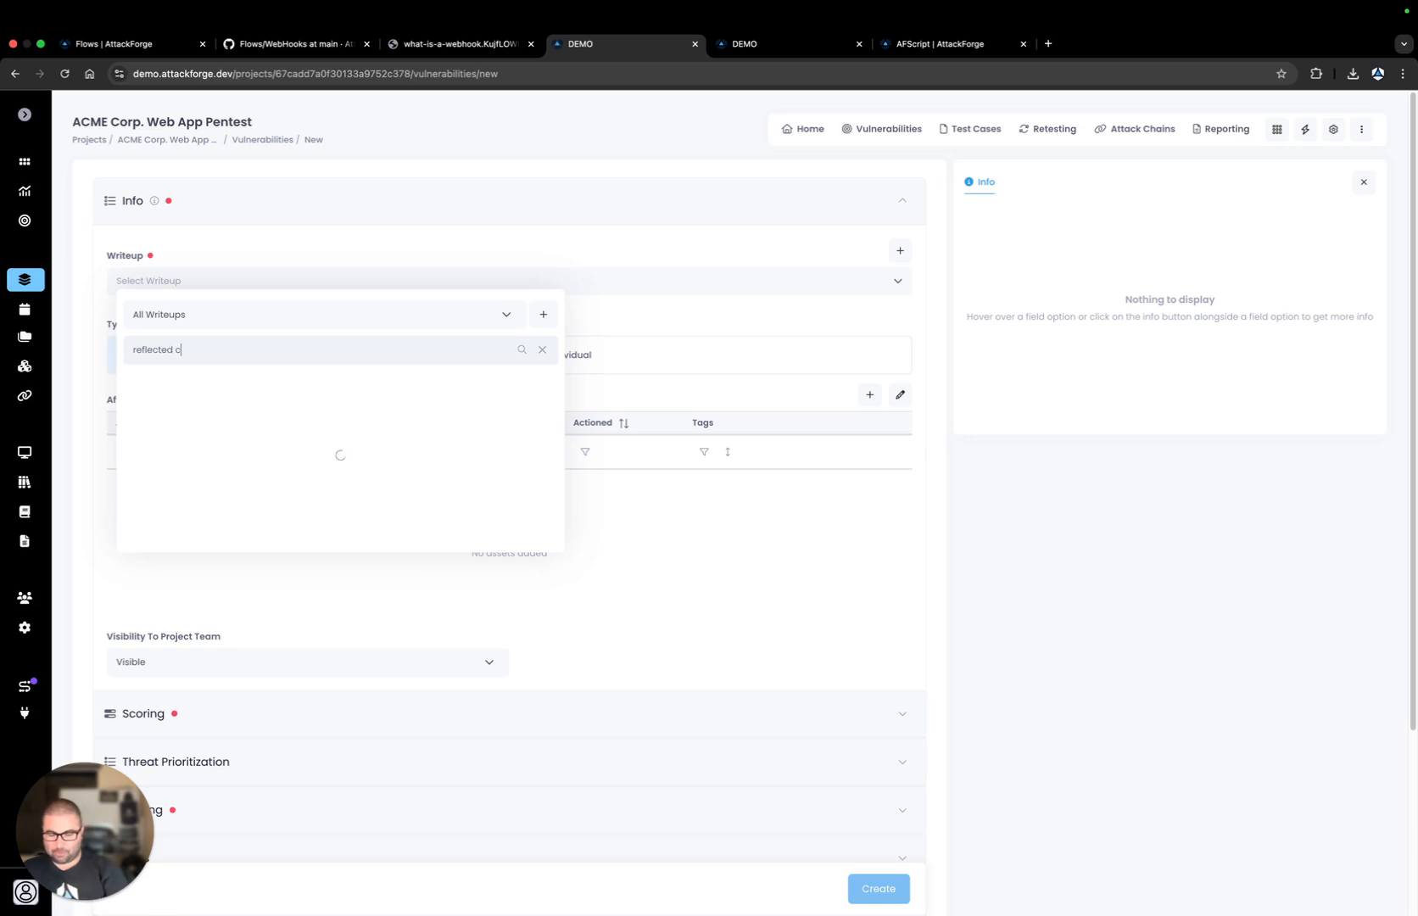
pyautogui.write('ross')
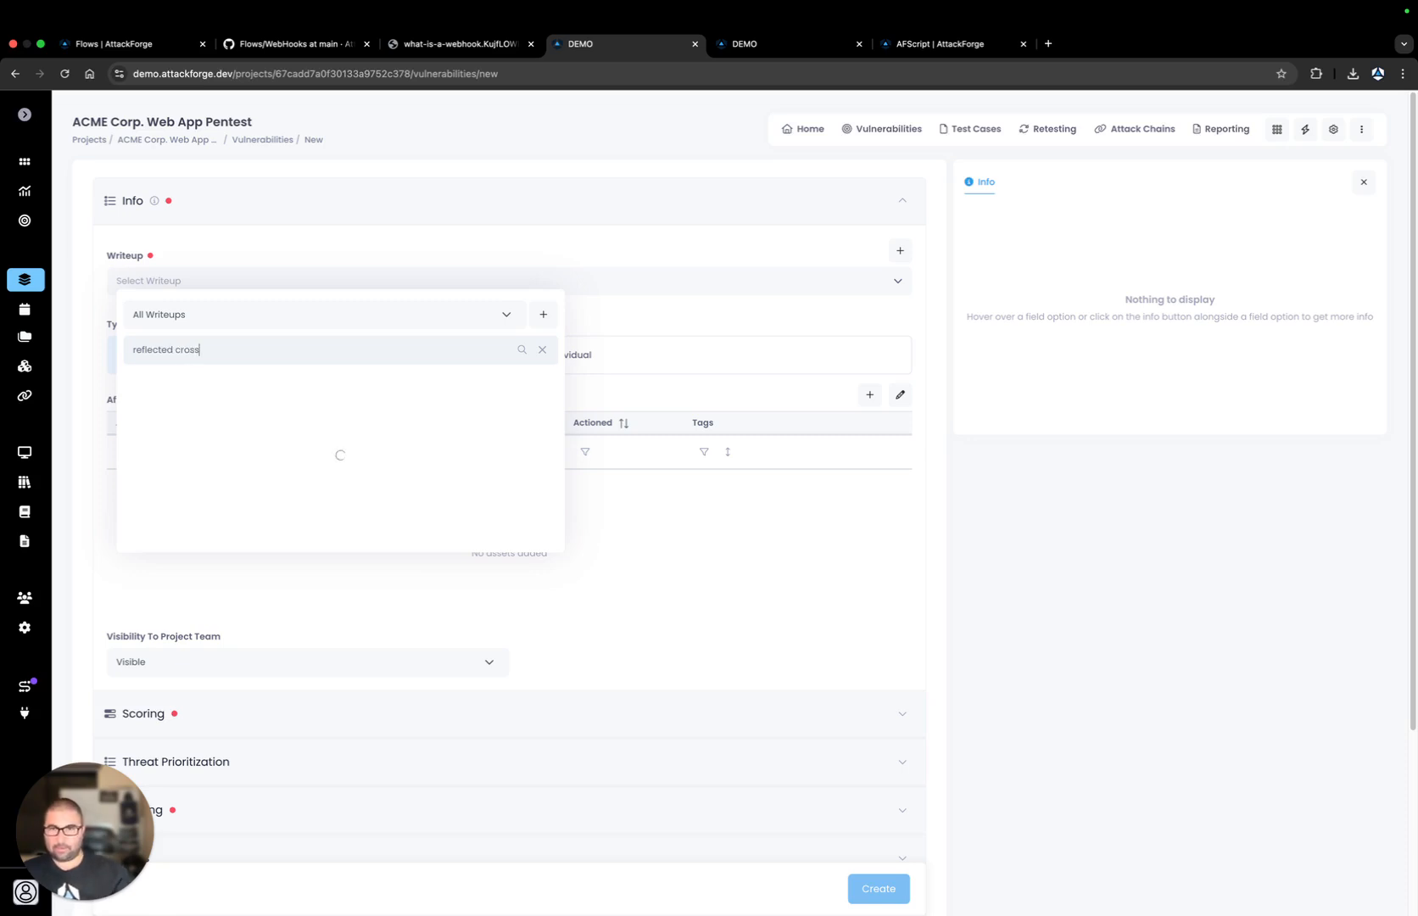
pyautogui.moveTo(275, 383)
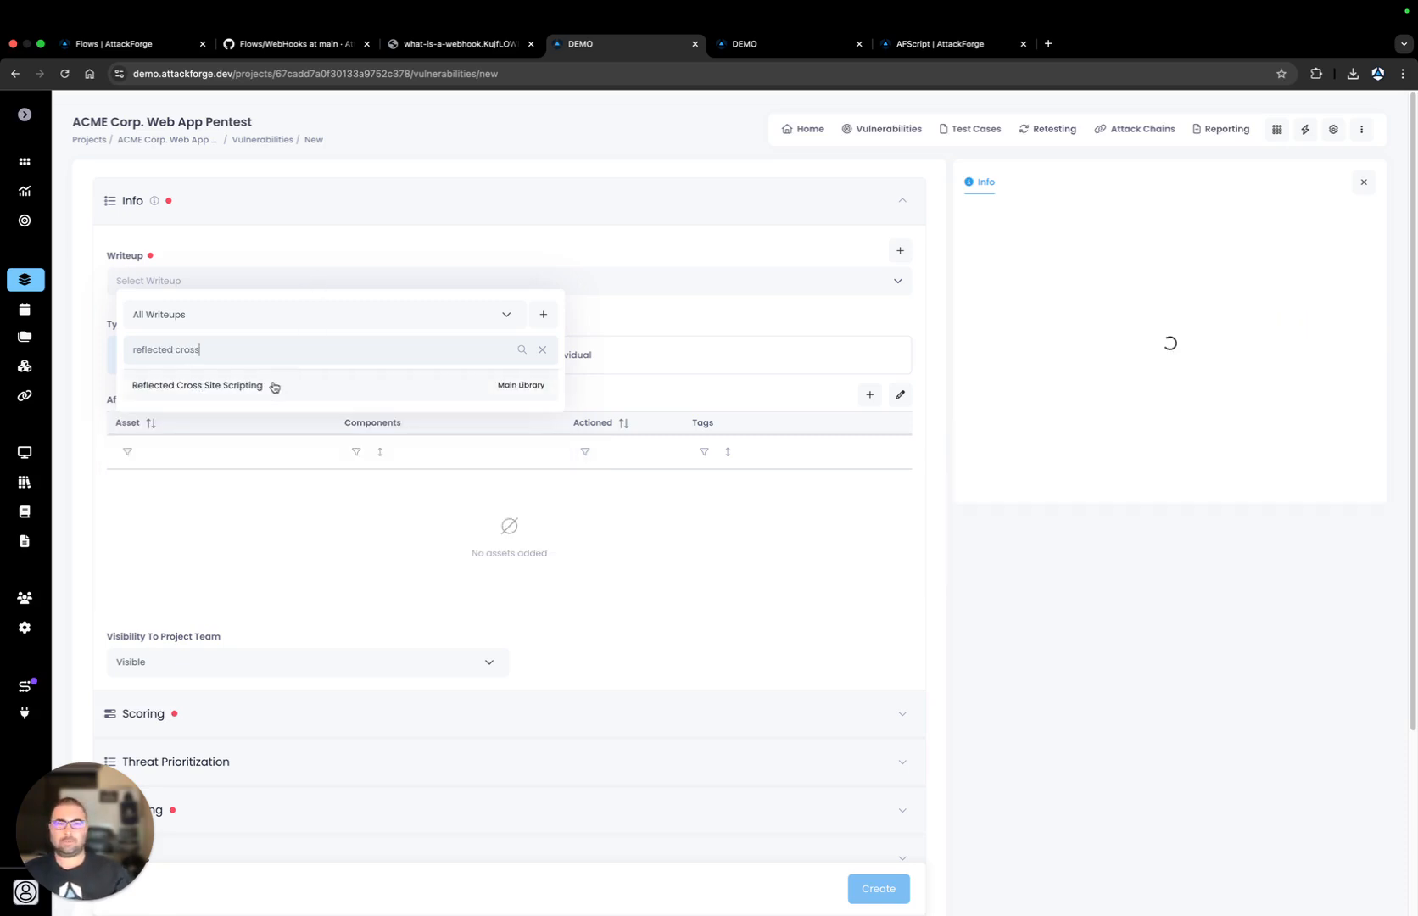
pyautogui.click(274, 385)
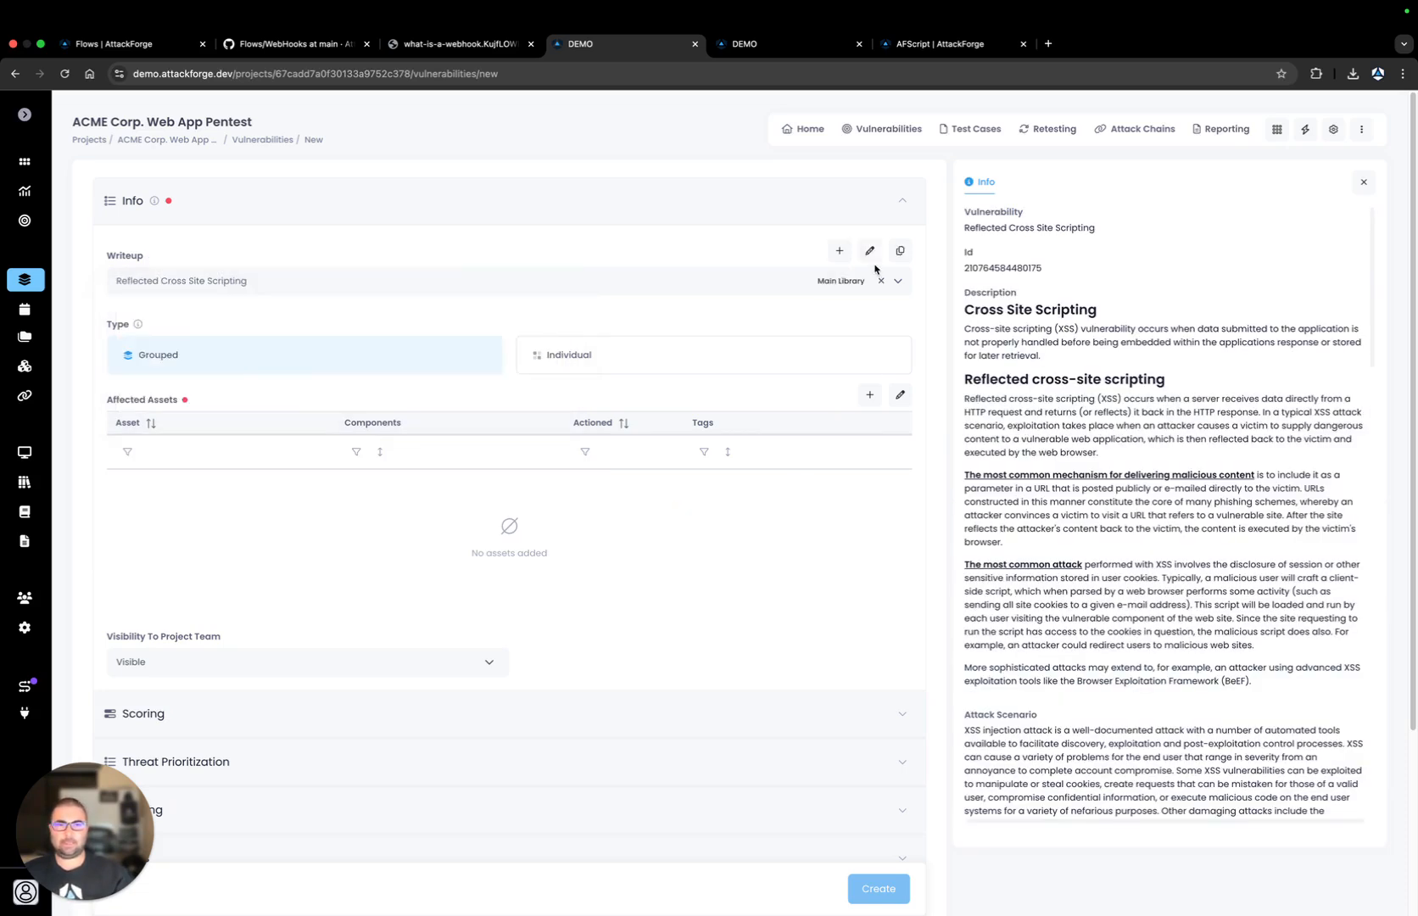
# - Add bat-portal.attackforge.com and bat-api.attackforge.com as affected assets and create the vulnerability
pyautogui.click(870, 393)
pyautogui.click(997, 242)
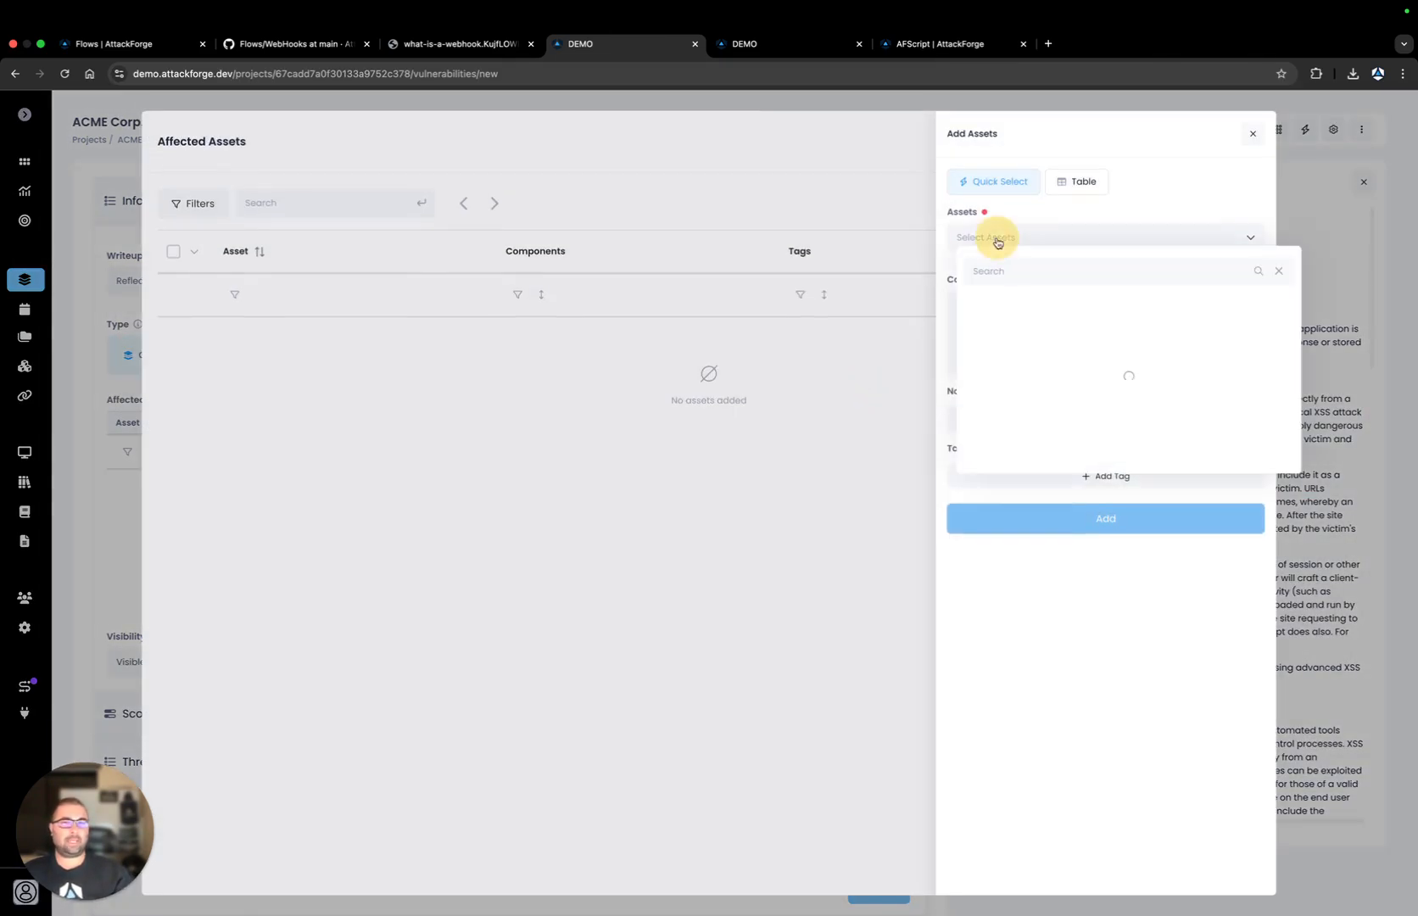
pyautogui.click(995, 308)
pyautogui.click(990, 348)
pyautogui.click(1022, 536)
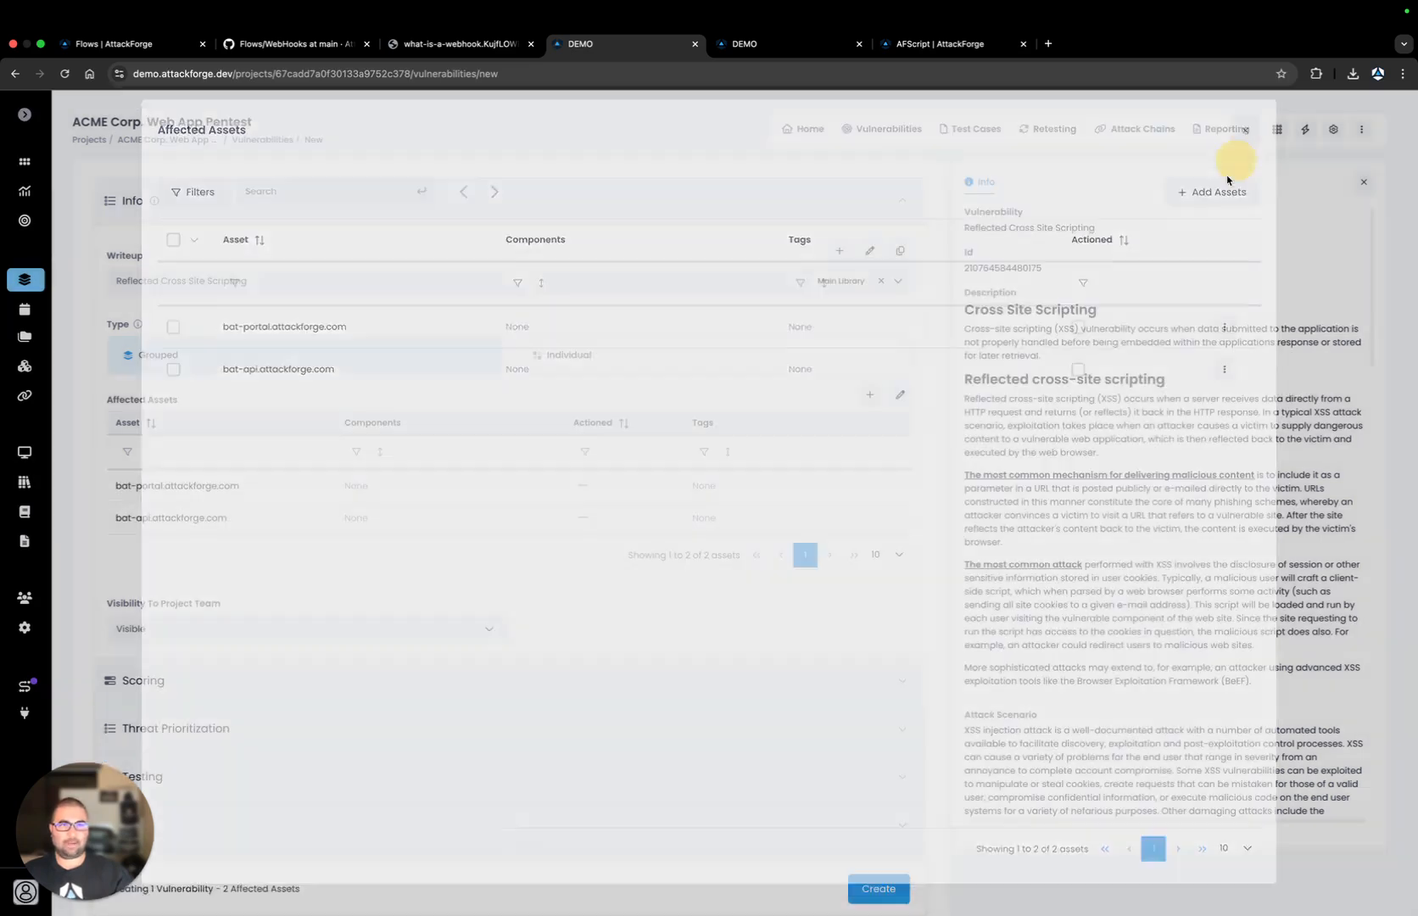
pyautogui.click(1244, 142)
pyautogui.click(882, 883)
pyautogui.click(882, 884)
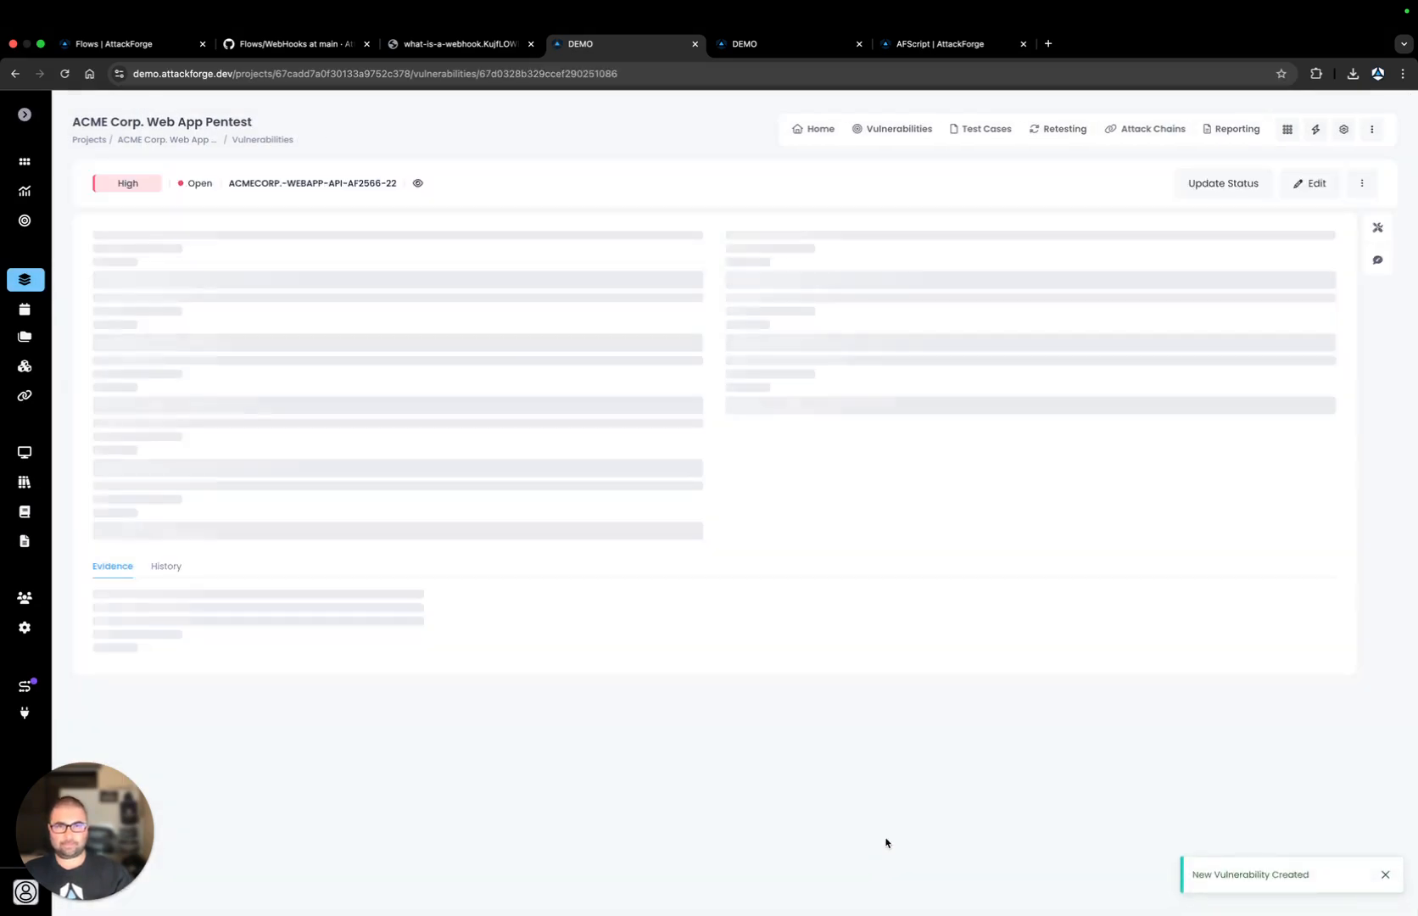
# - Open the most recent event-triggered run of the Webhook Example flow from the Flows list
pyautogui.click(774, 44)
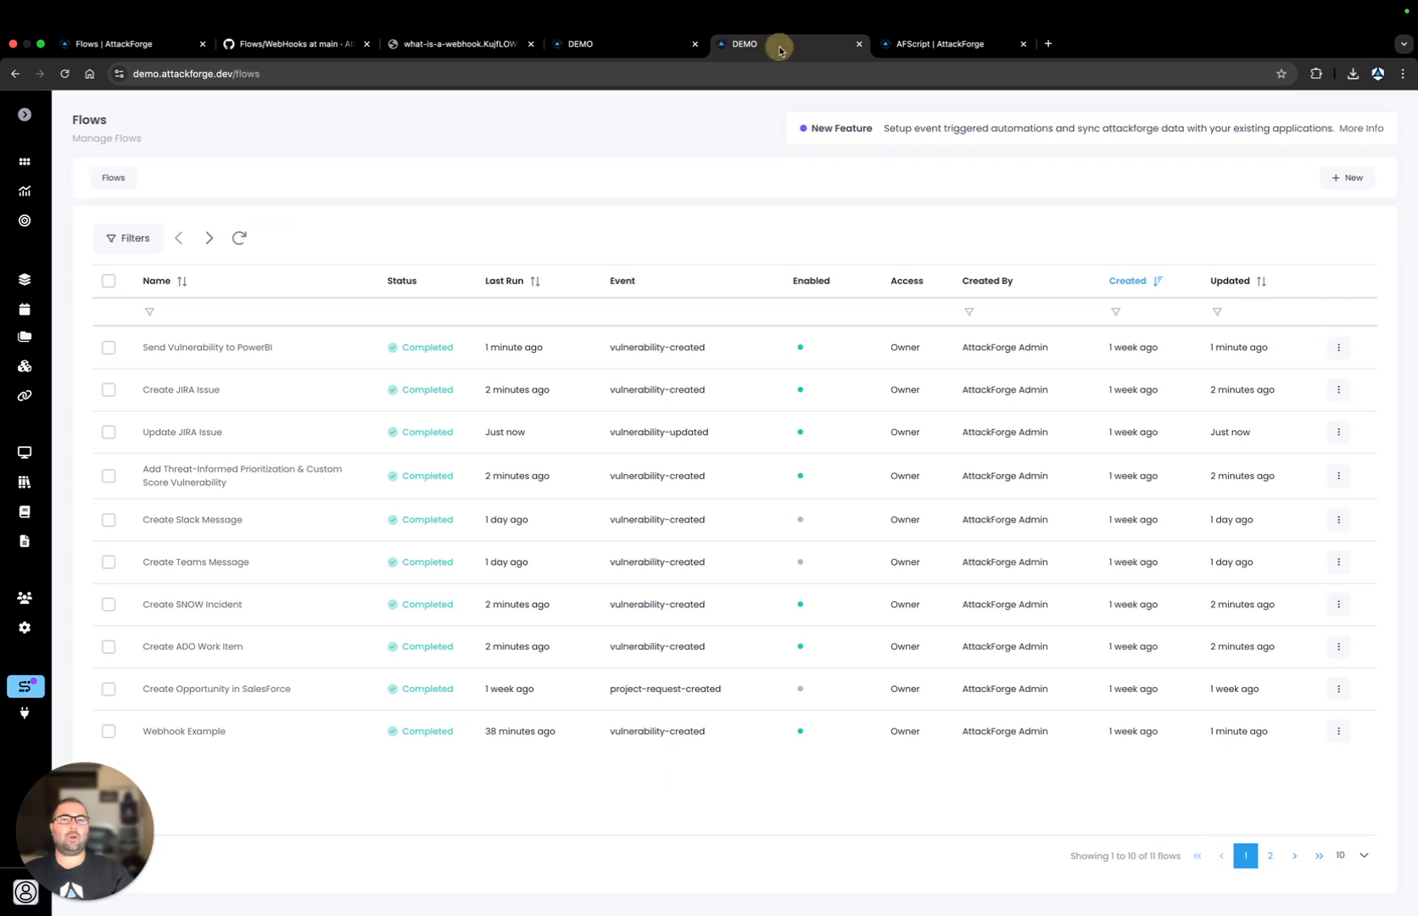
pyautogui.click(25, 114)
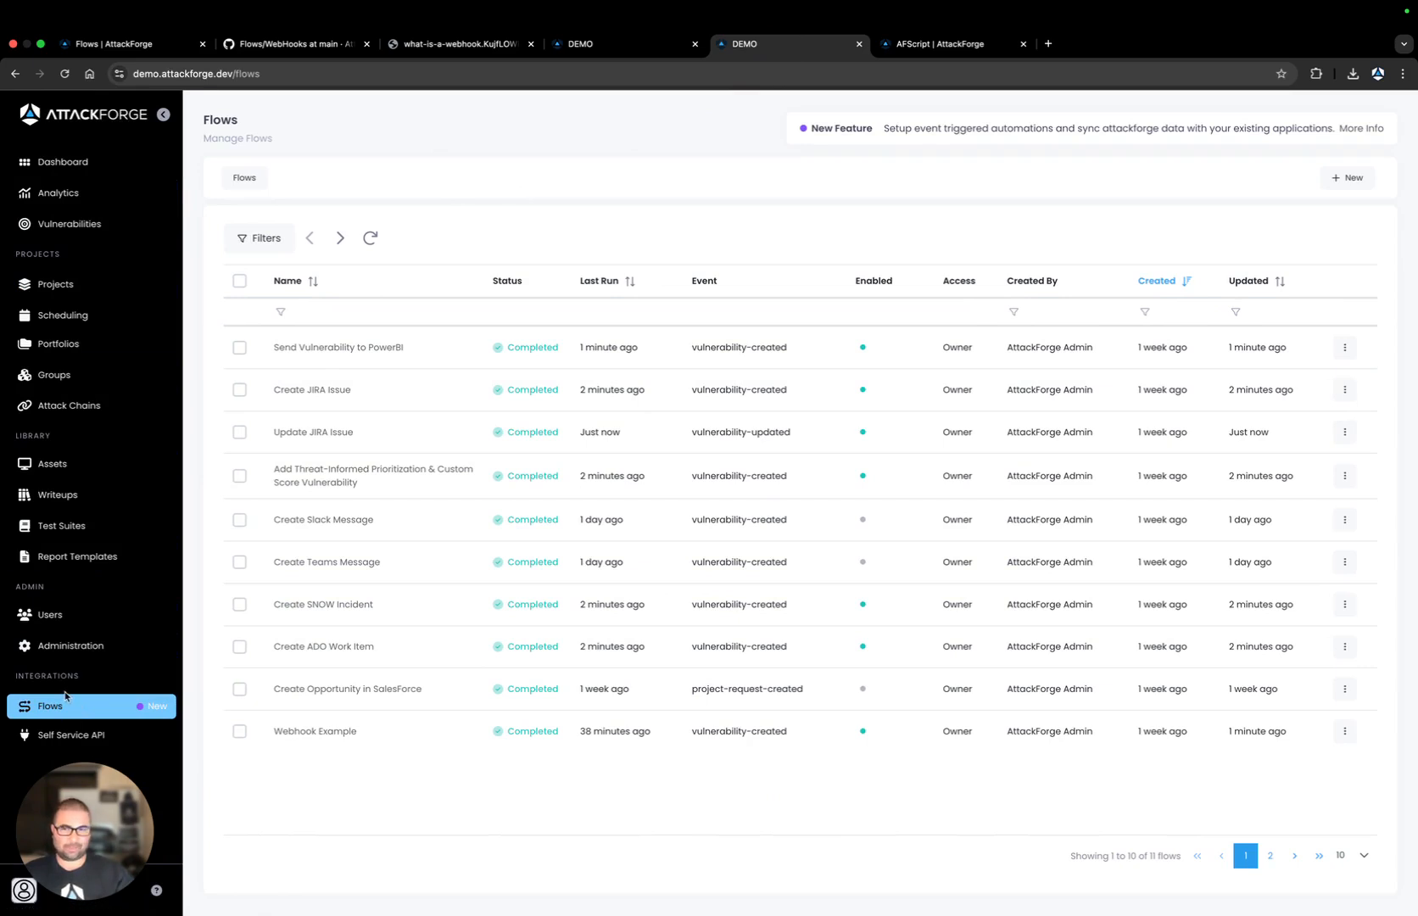
pyautogui.click(163, 114)
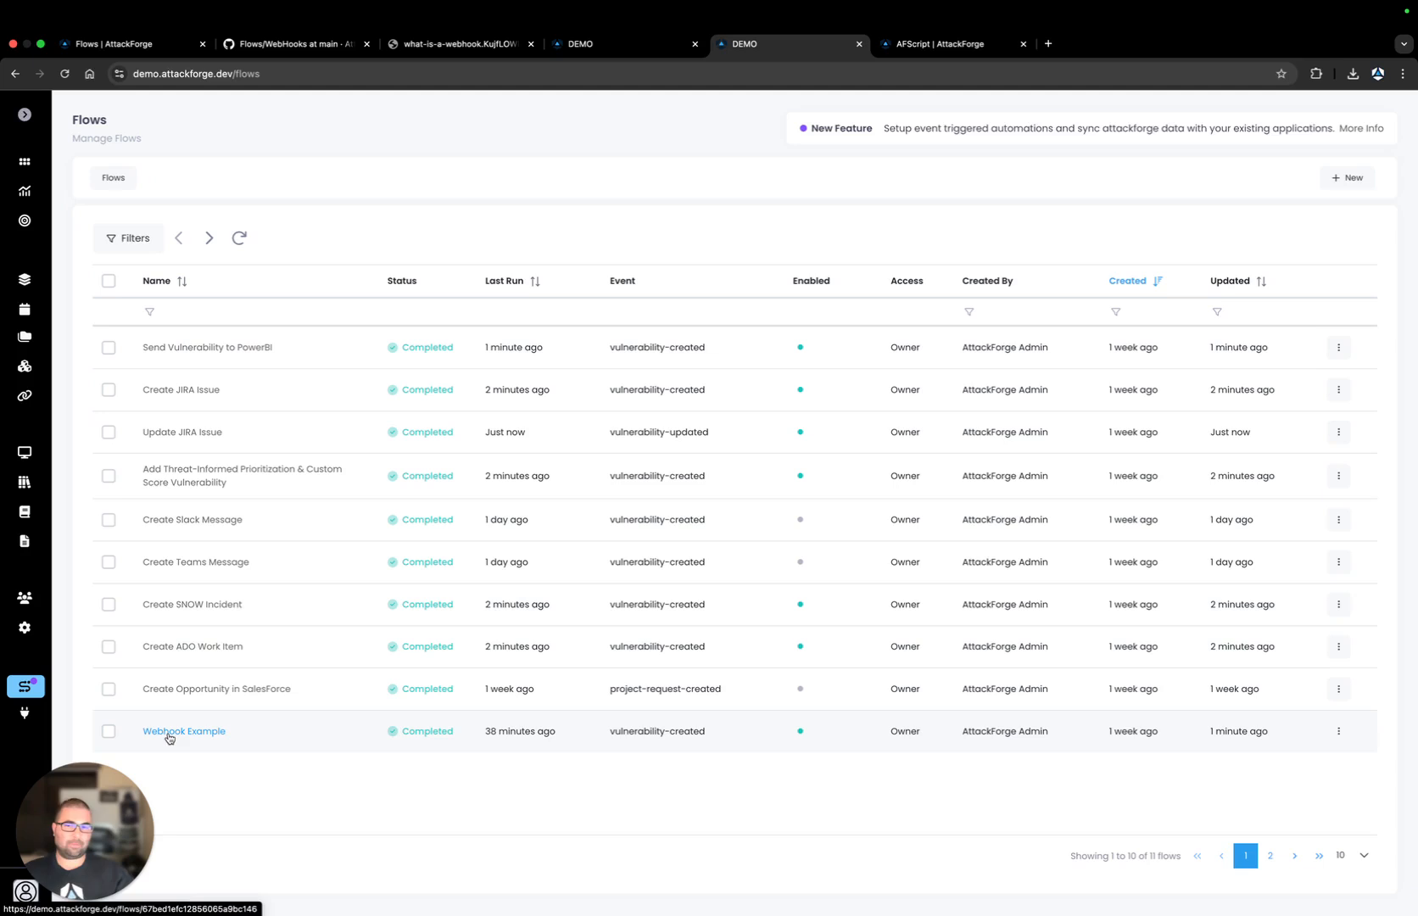
pyautogui.moveTo(605, 731); pyautogui.dragTo(718, 744)
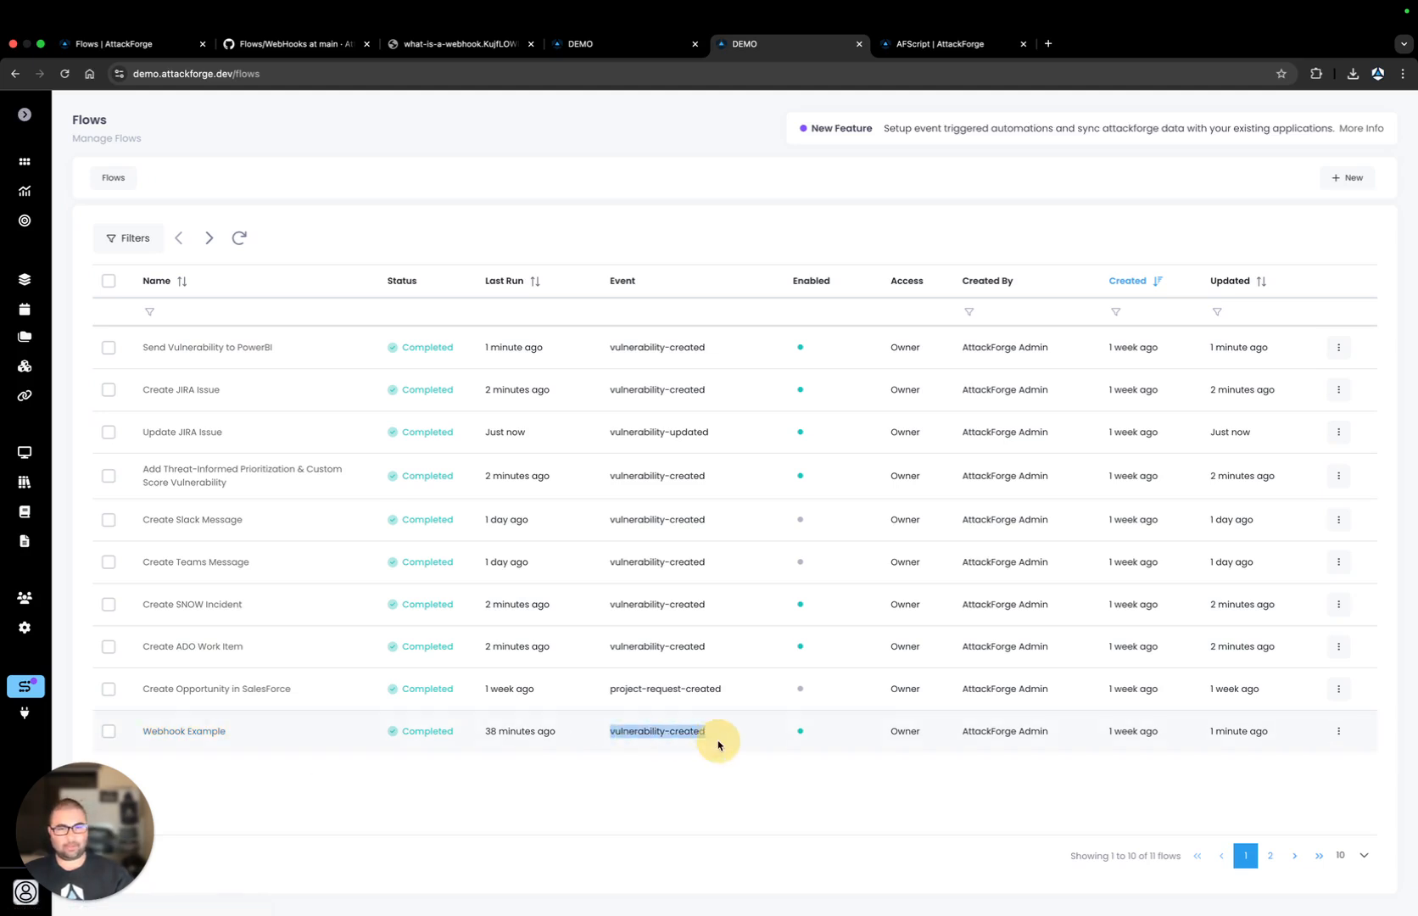
pyautogui.click(209, 735)
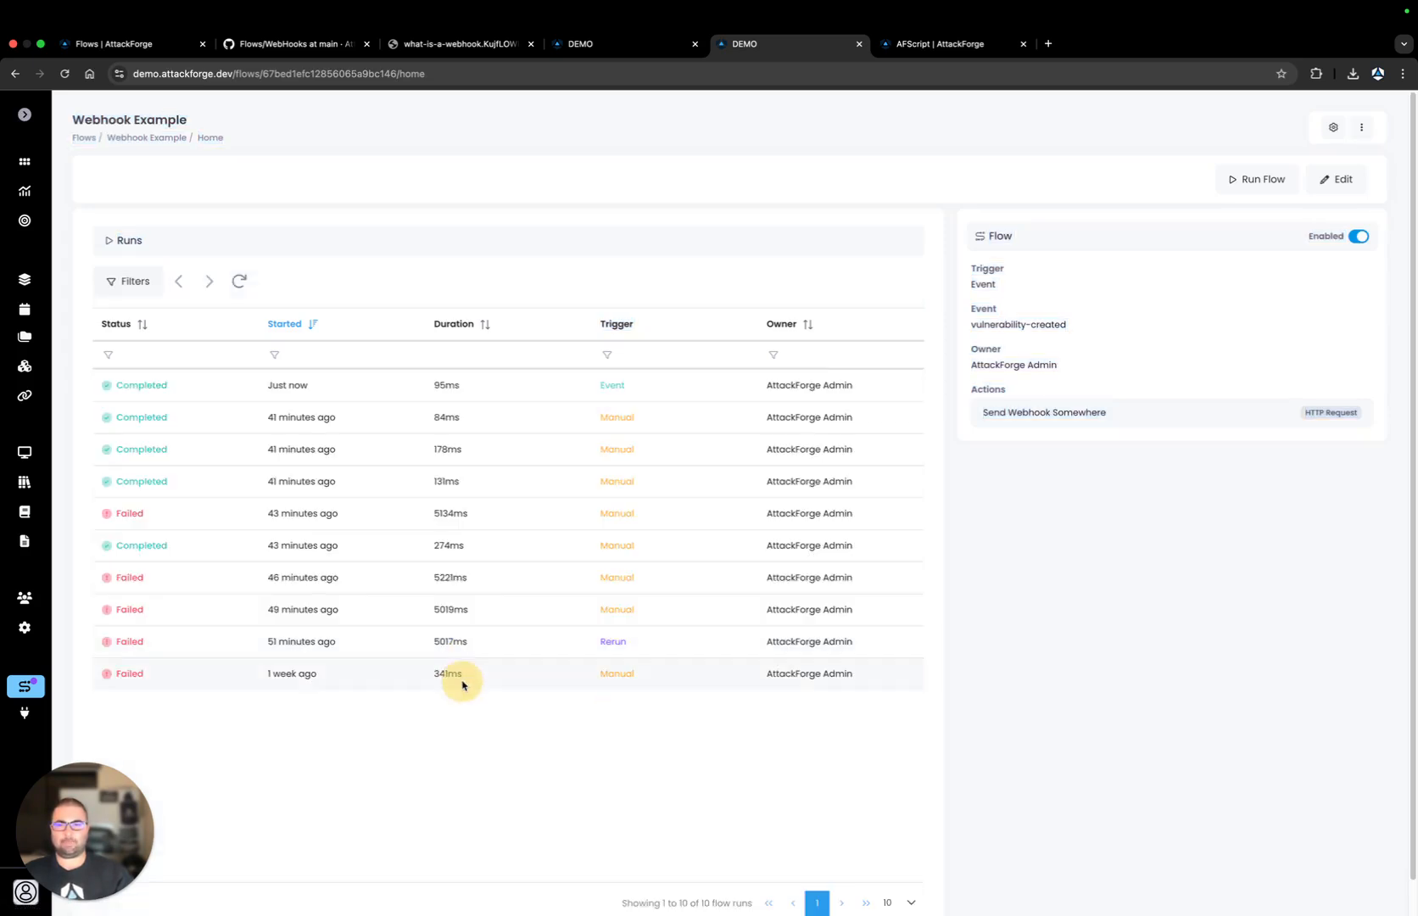
pyautogui.click(238, 393)
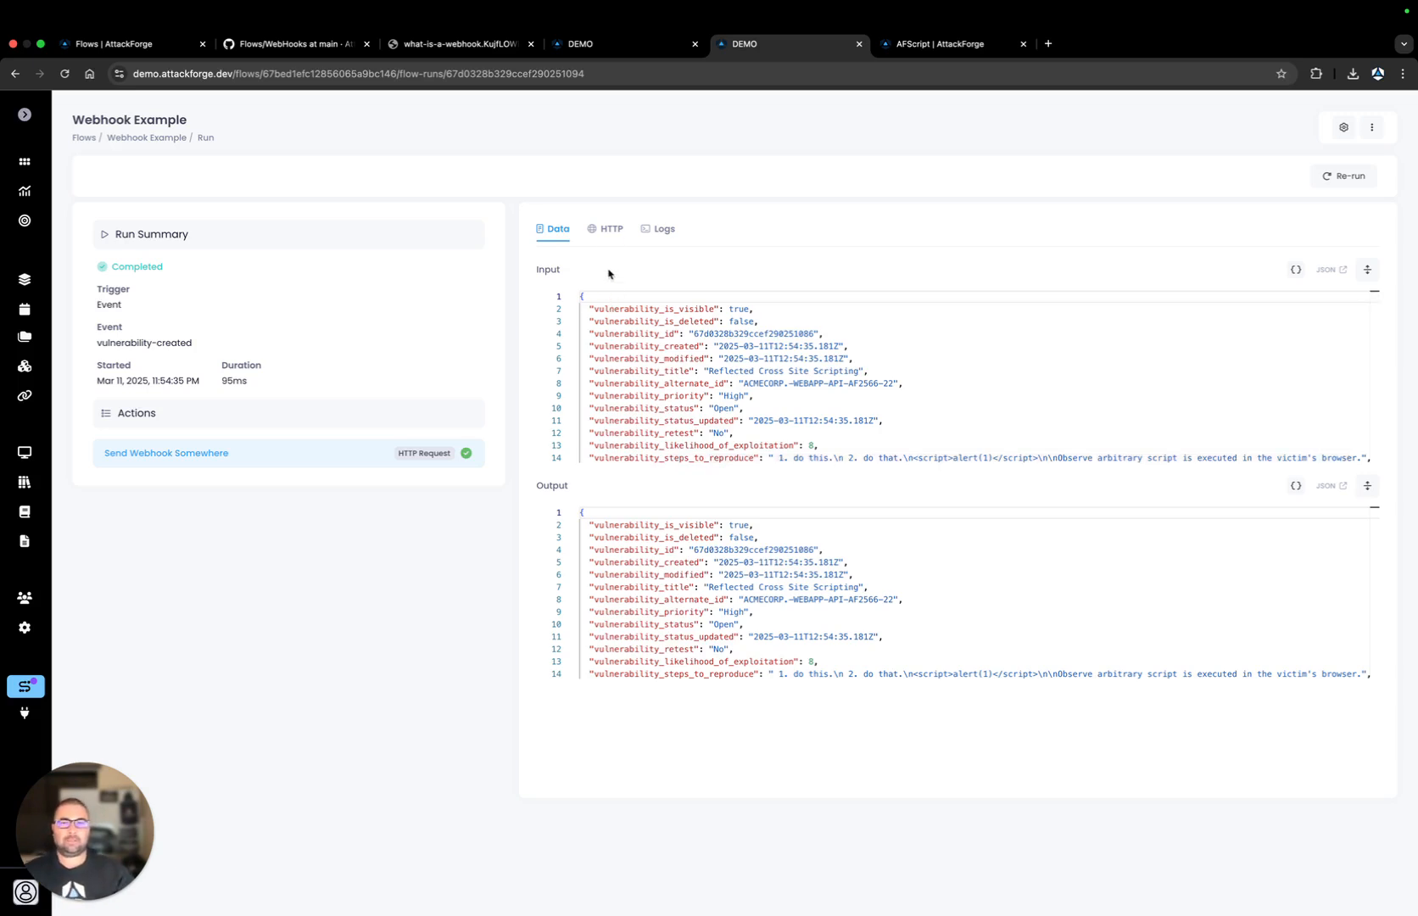
# - Examine the run's HTTP details, including the request headers, response headers and response body
pyautogui.click(612, 230)
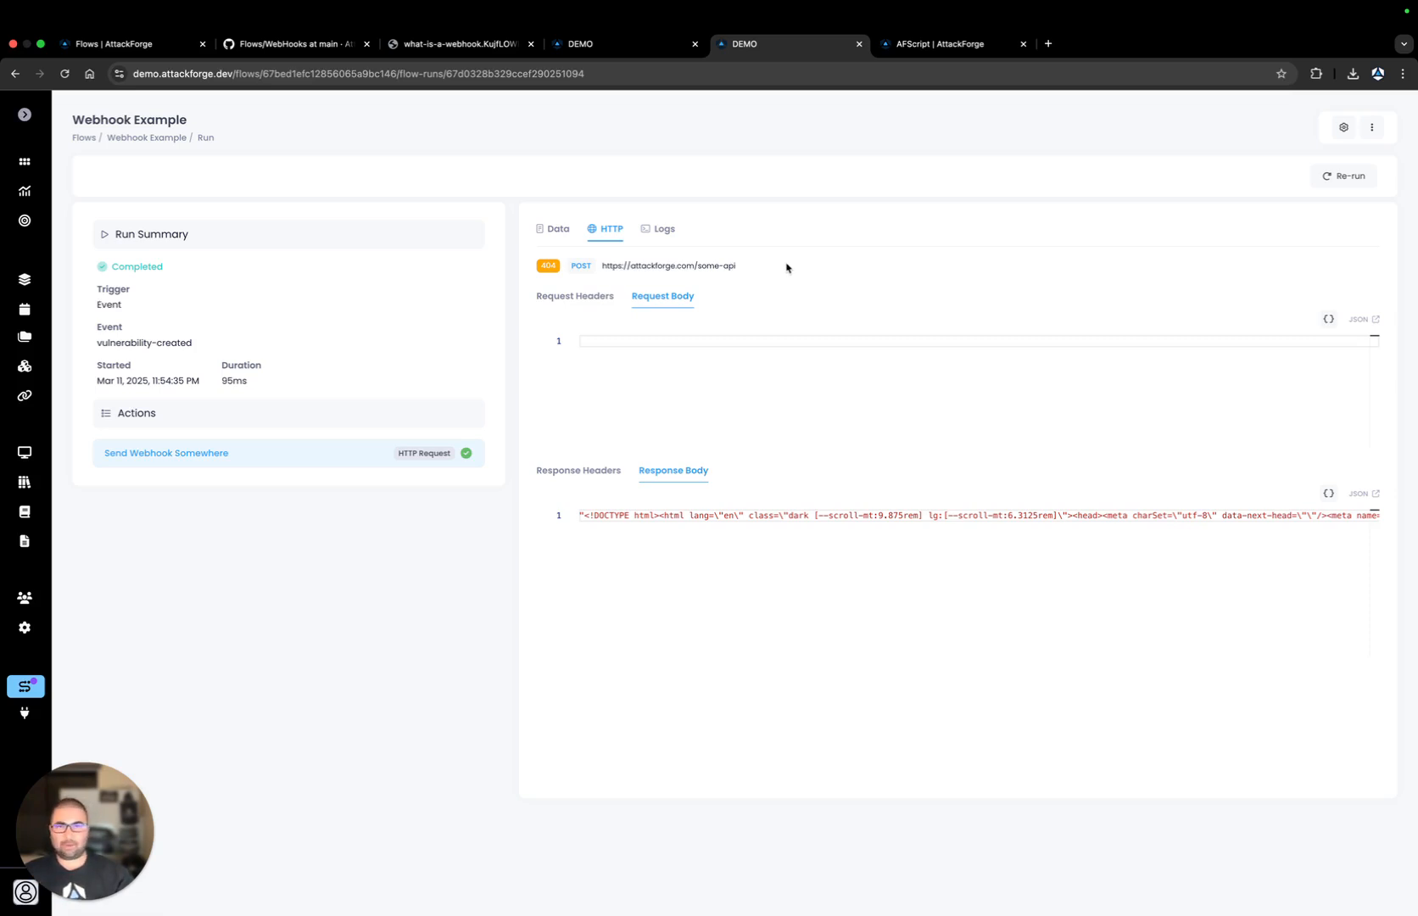
pyautogui.click(621, 299)
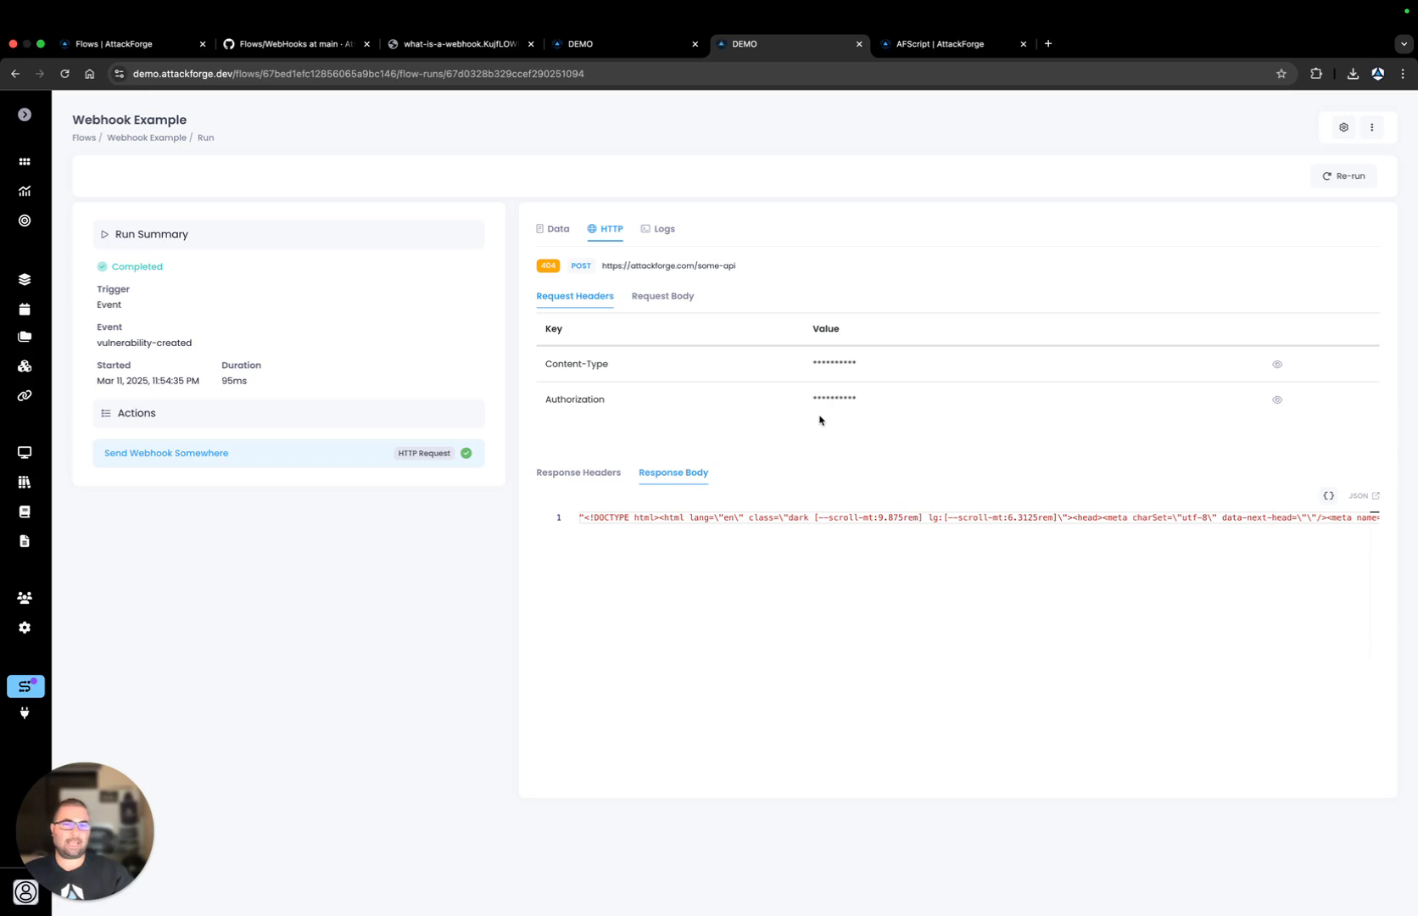
pyautogui.click(617, 478)
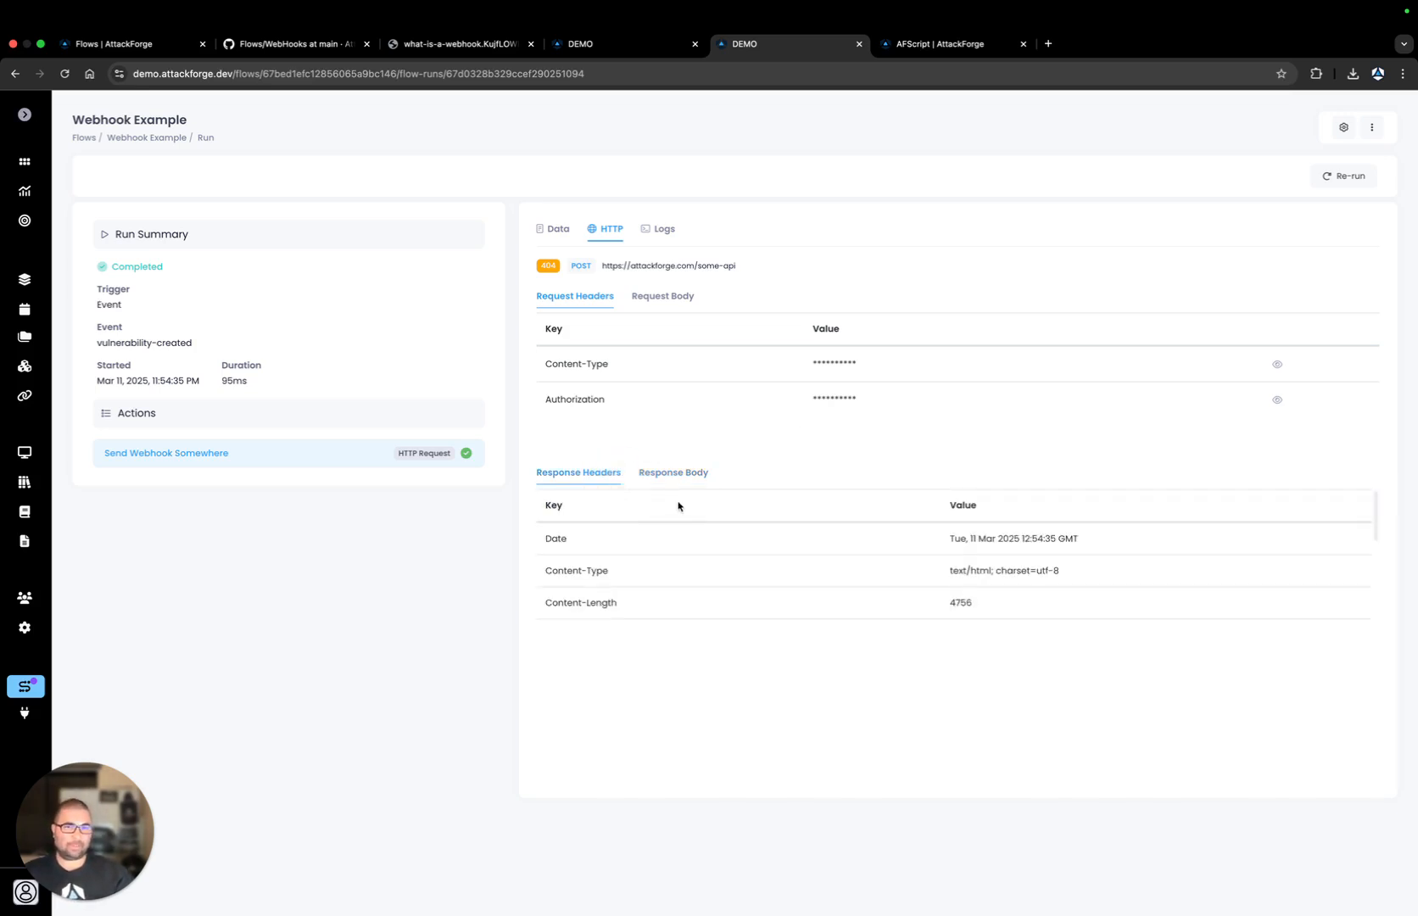
pyautogui.click(674, 475)
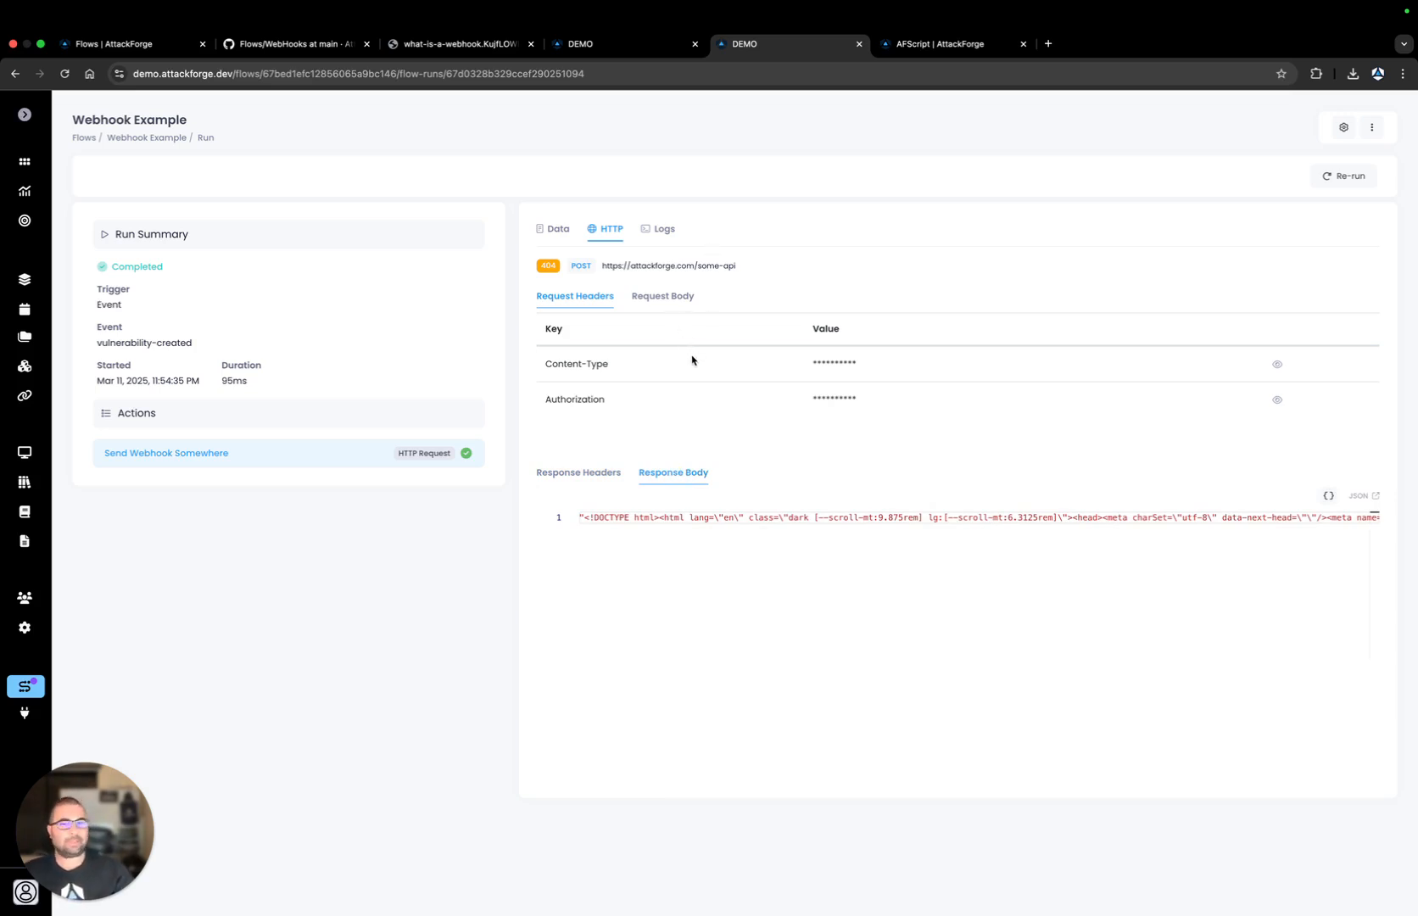
pyautogui.click(593, 483)
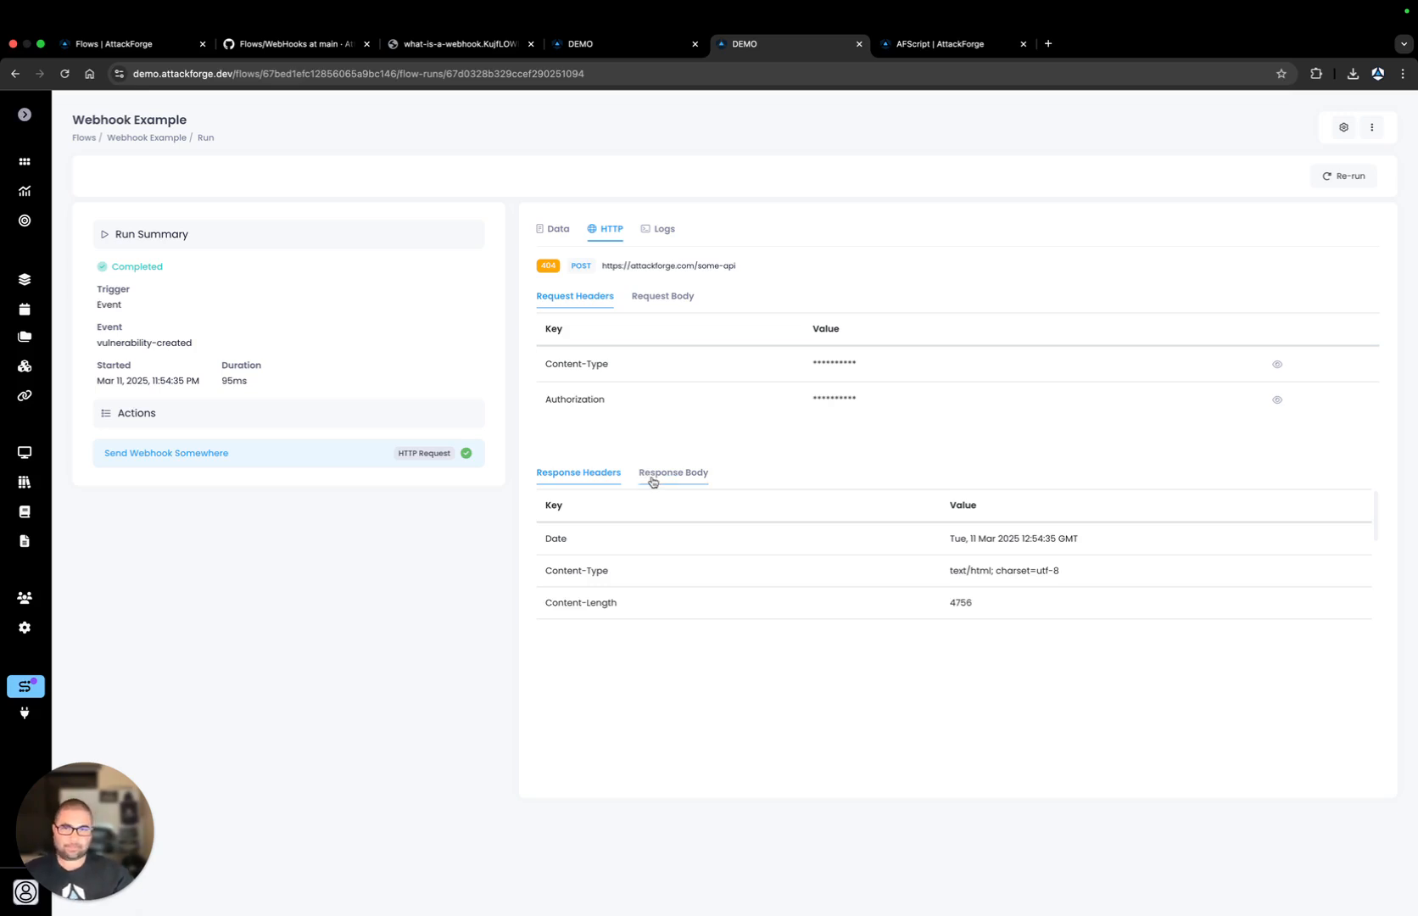
# - Examine the run's input data JSON, from the general vulnerability fields through to the affected assets
pyautogui.click(551, 230)
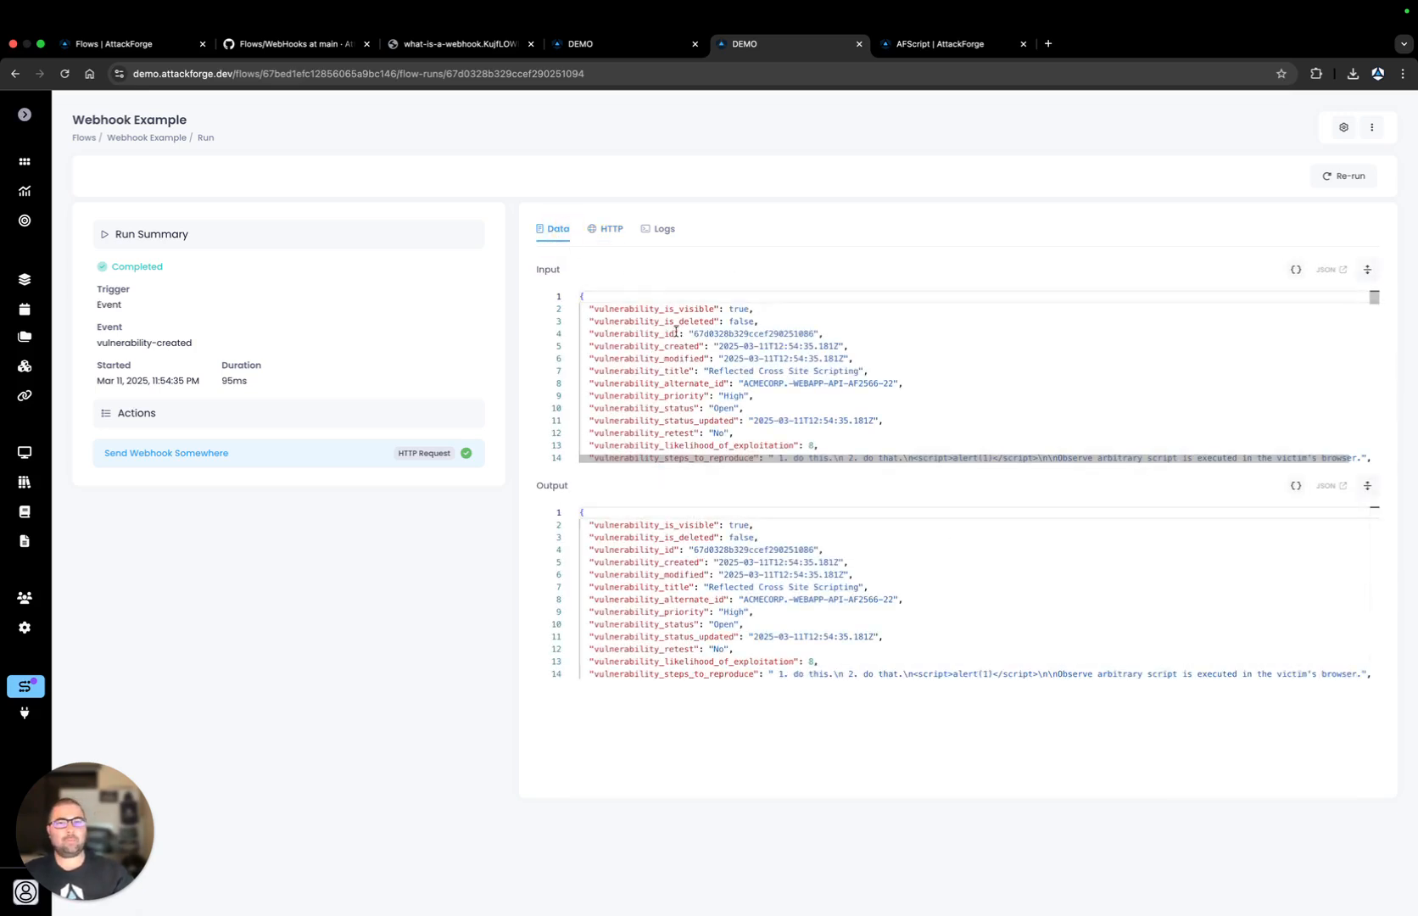
pyautogui.scroll(-5, 675, 331)
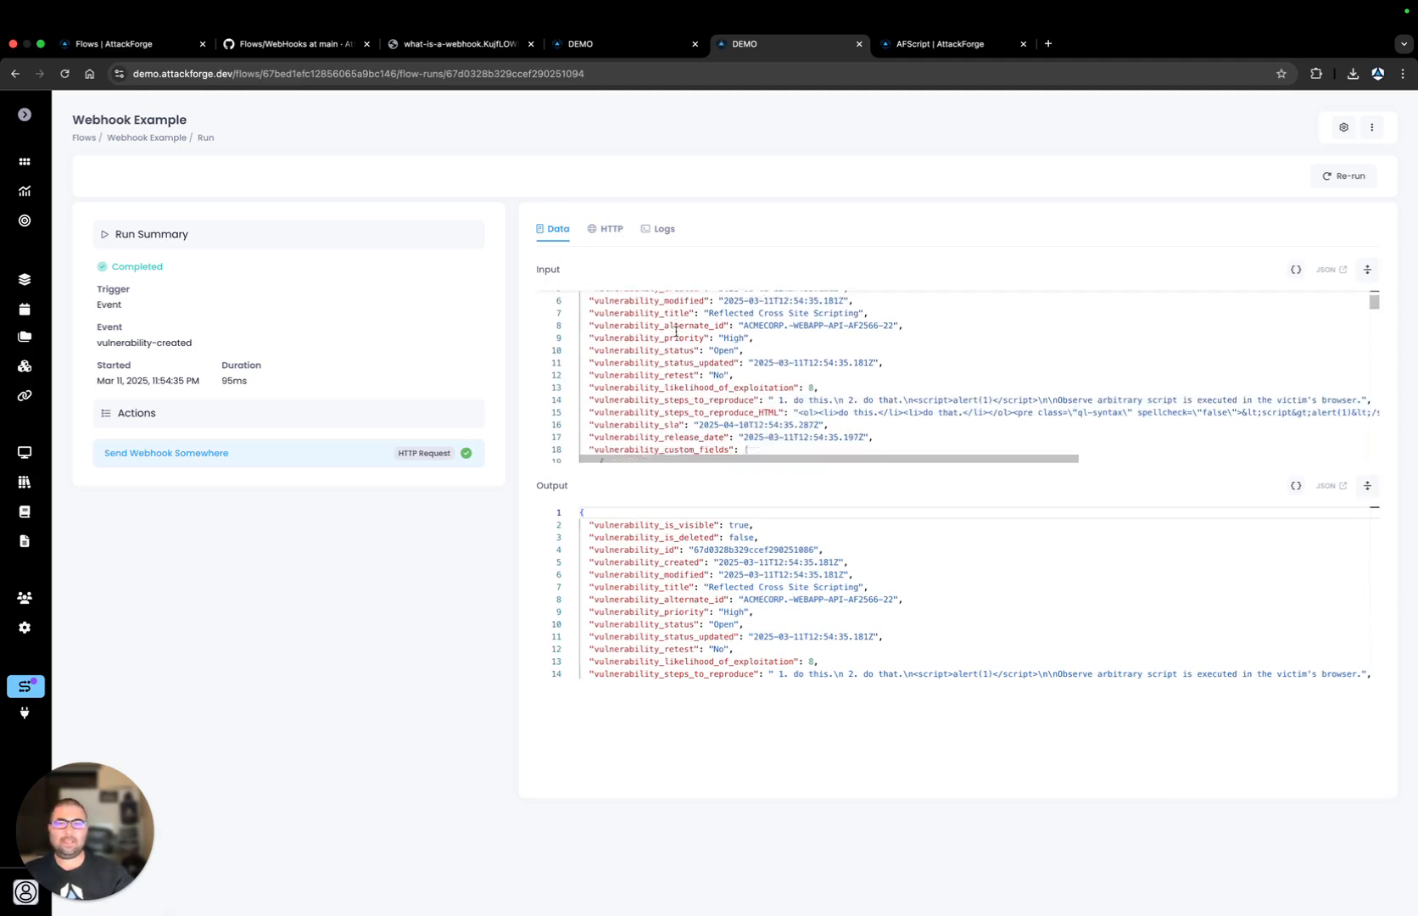
pyautogui.scroll(-1, 676, 331)
pyautogui.scroll(-3, 675, 331)
pyautogui.scroll(10, 686, 336)
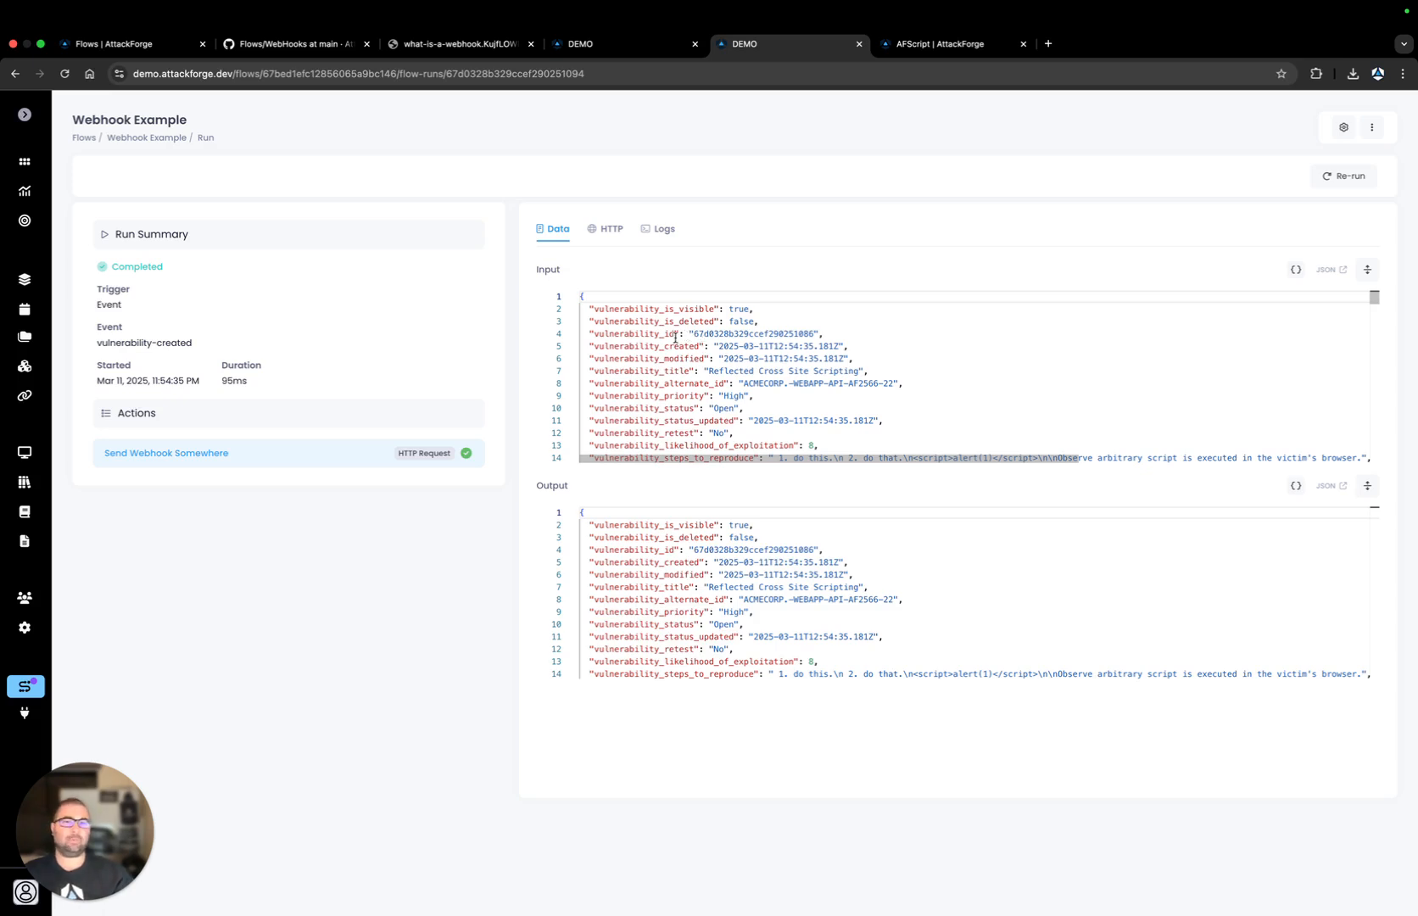
pyautogui.scroll(-5, 672, 365)
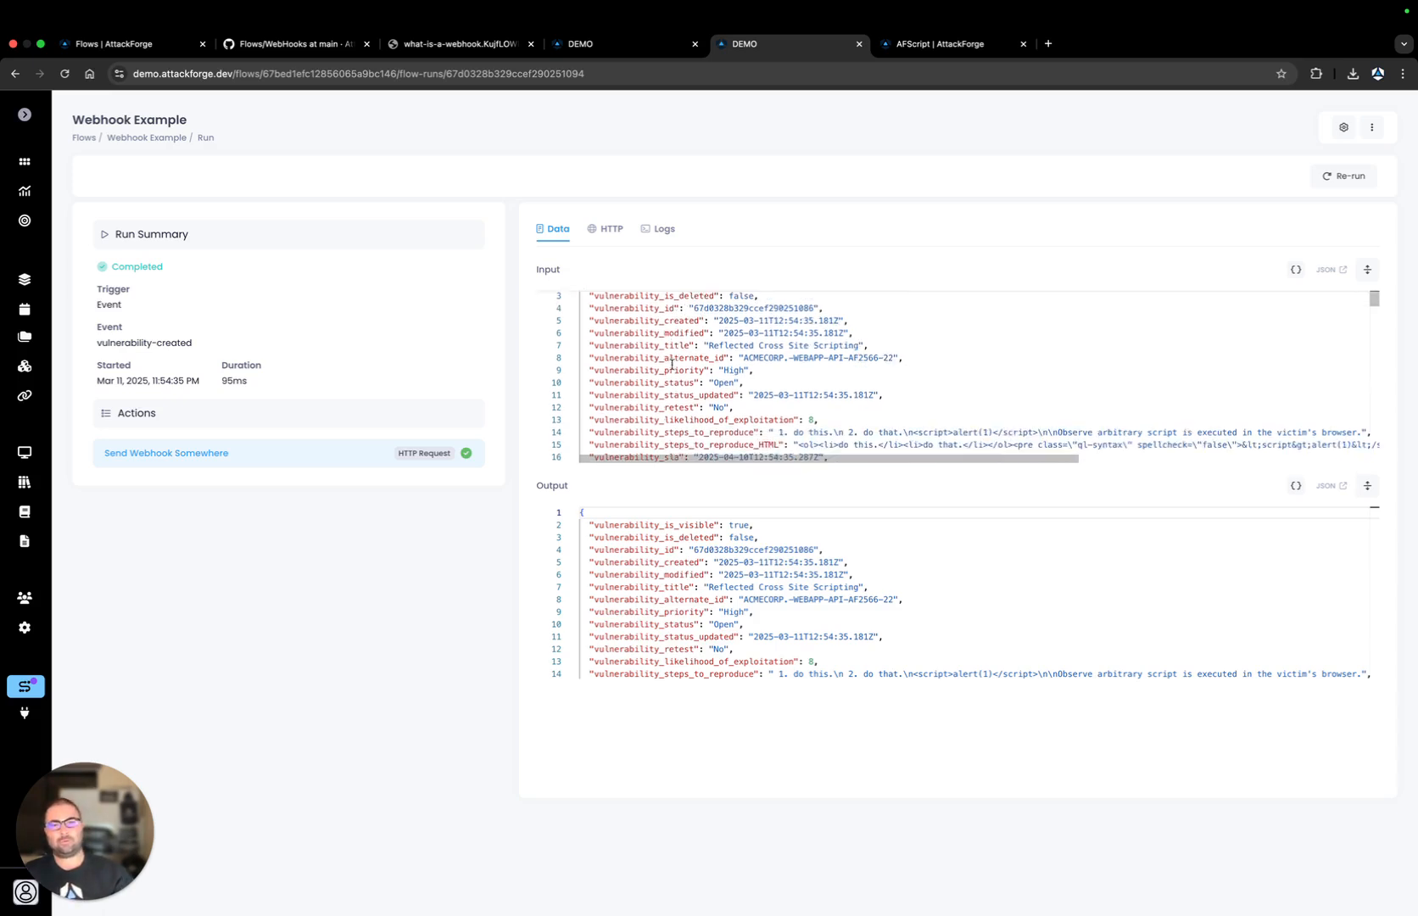
pyautogui.scroll(-5, 671, 364)
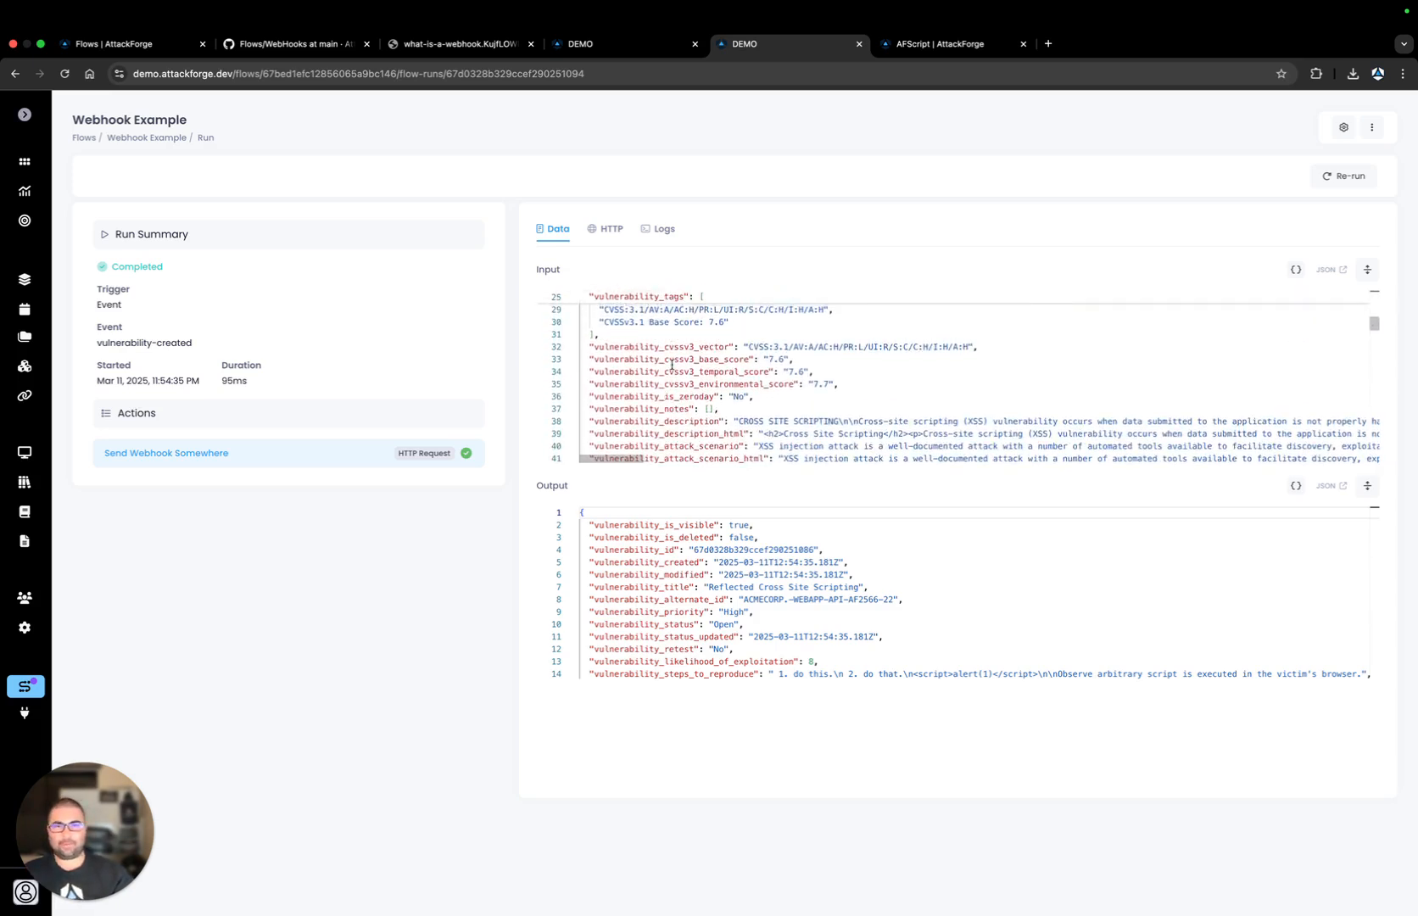
pyautogui.scroll(-2, 671, 365)
pyautogui.scroll(-3, 672, 365)
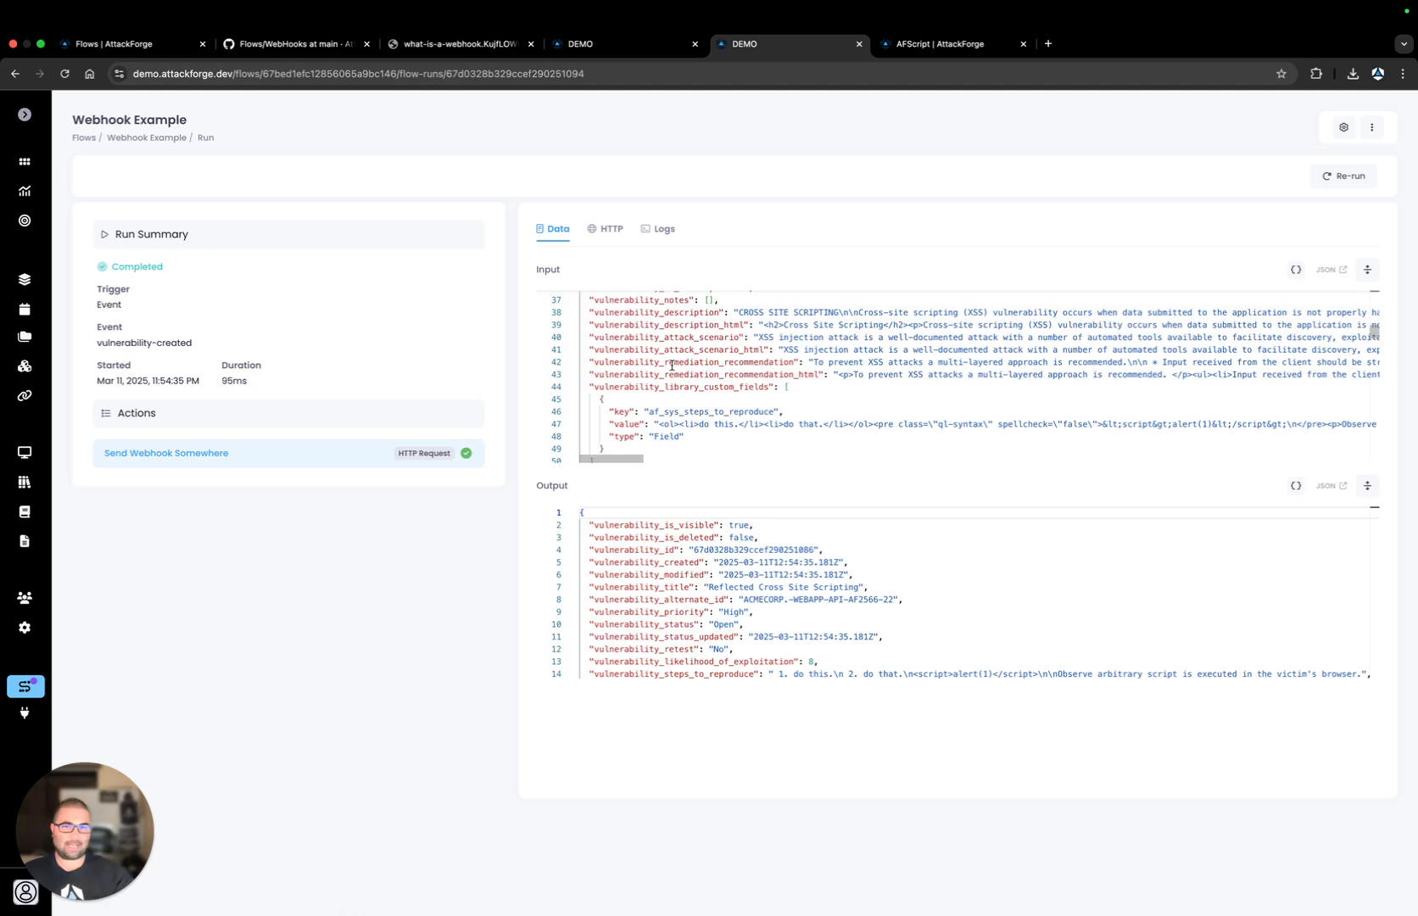
pyautogui.scroll(-2, 672, 365)
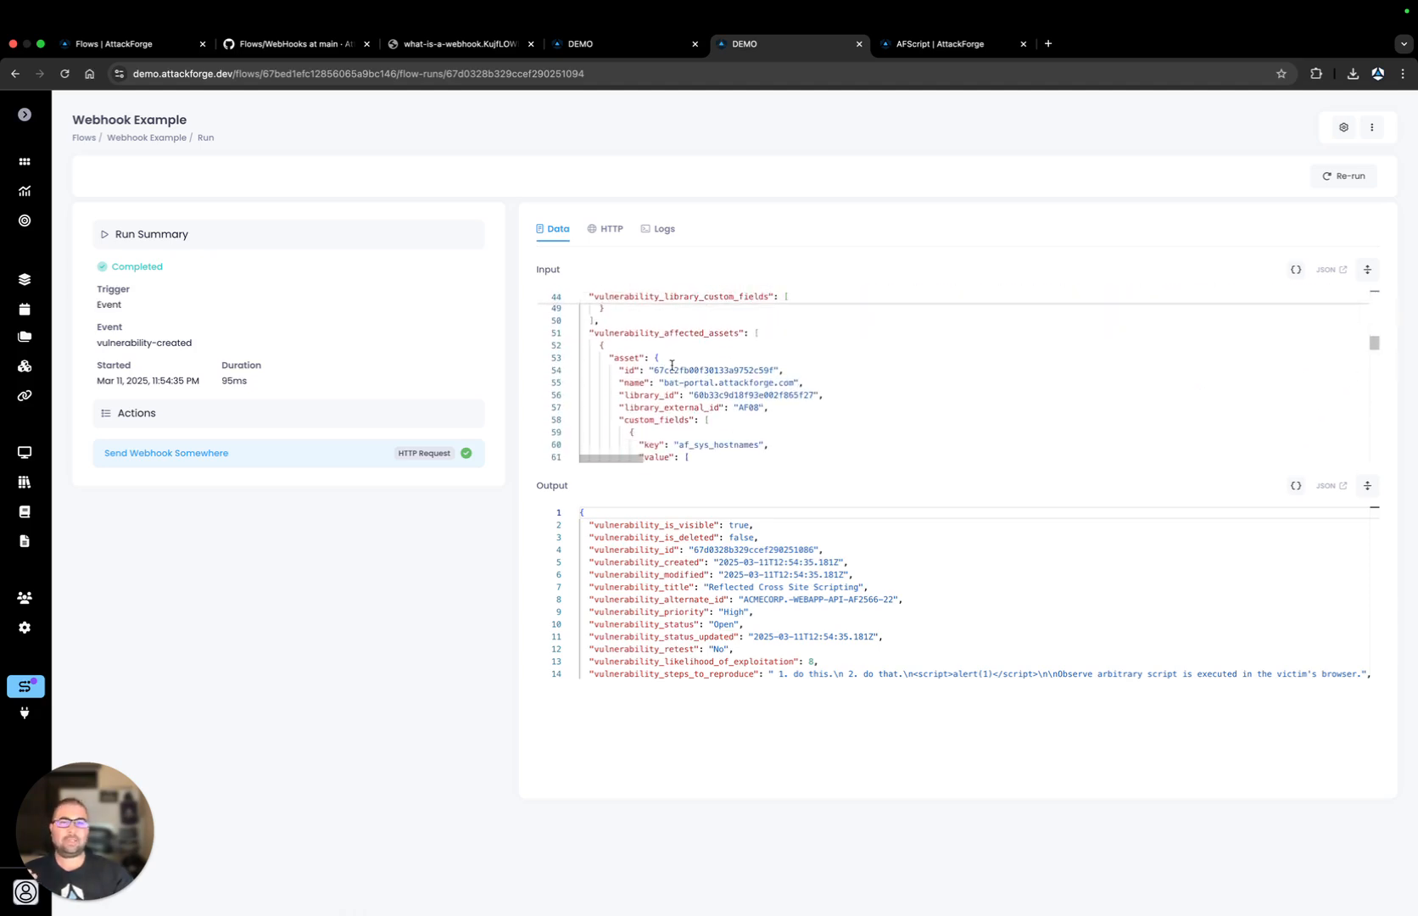
pyautogui.scroll(-10, 672, 364)
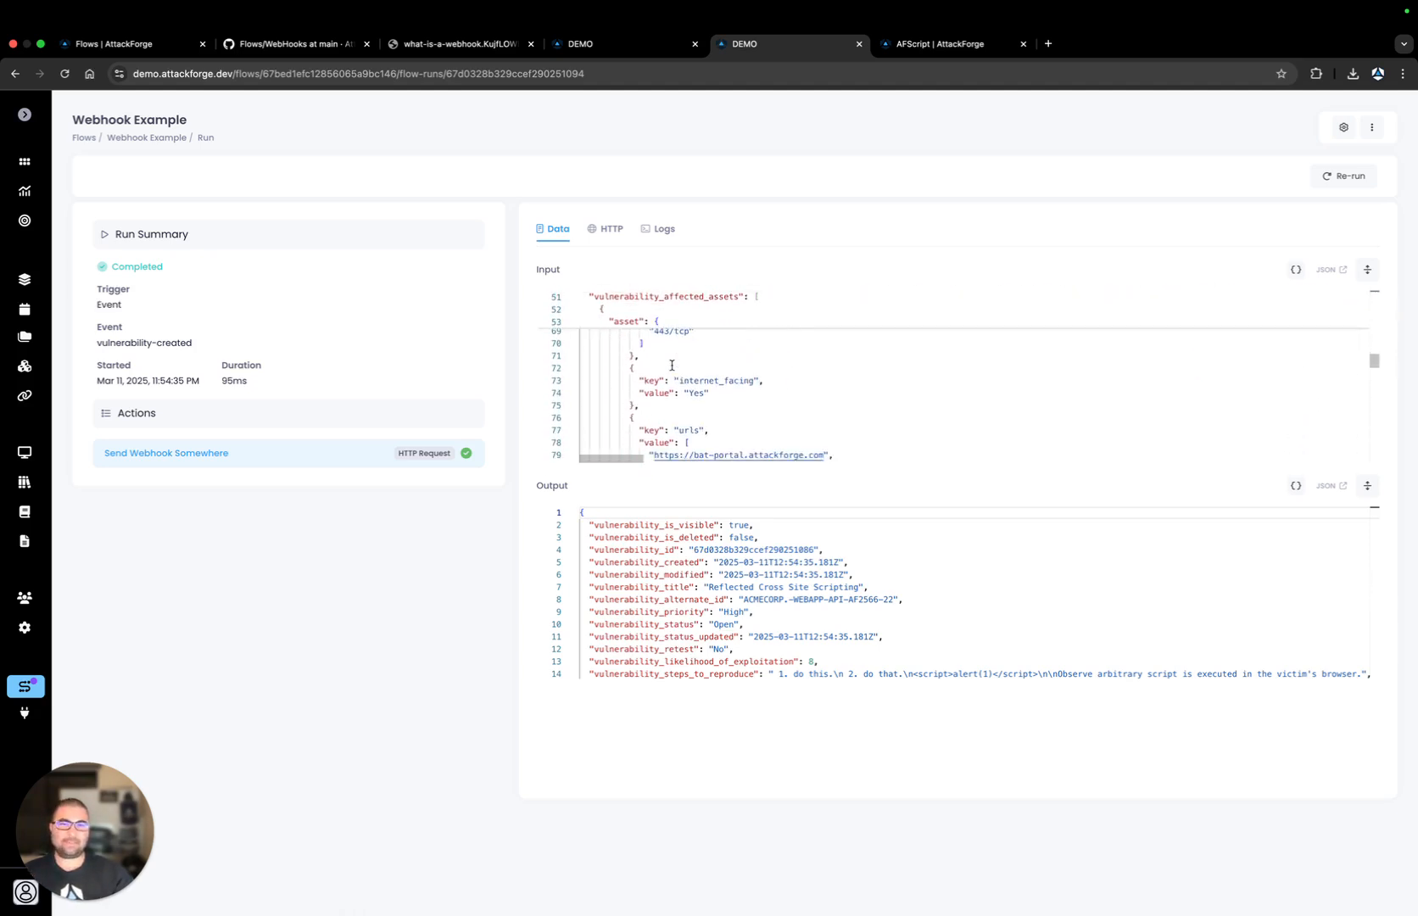
# - Examine the rest of the run's input JSON, covering the remaining affected assets, project custom fields and groups, and return to its beginning
pyautogui.scroll(-11, 671, 365)
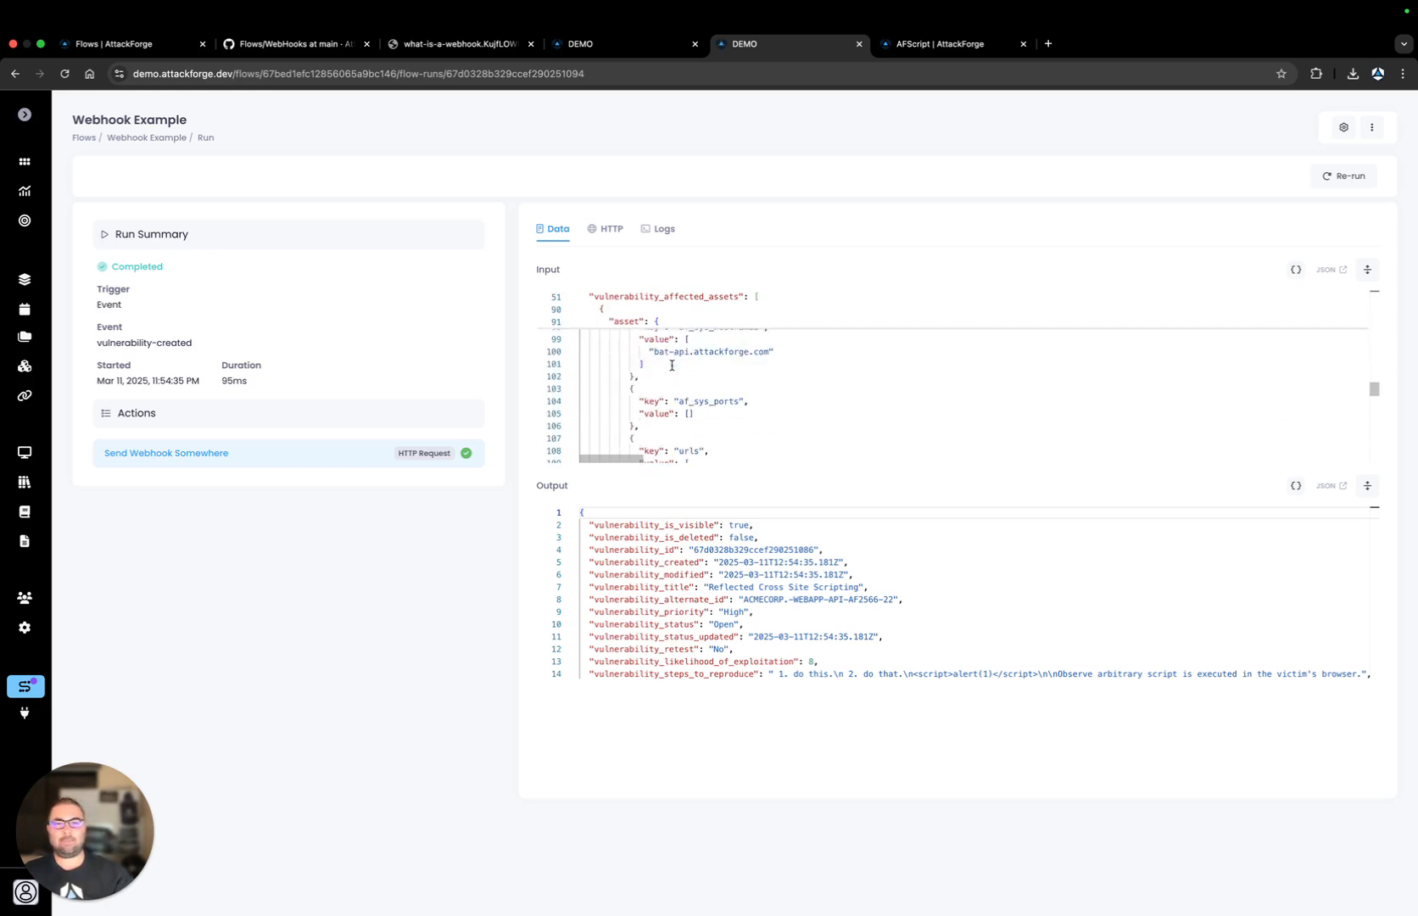
pyautogui.scroll(-15, 672, 364)
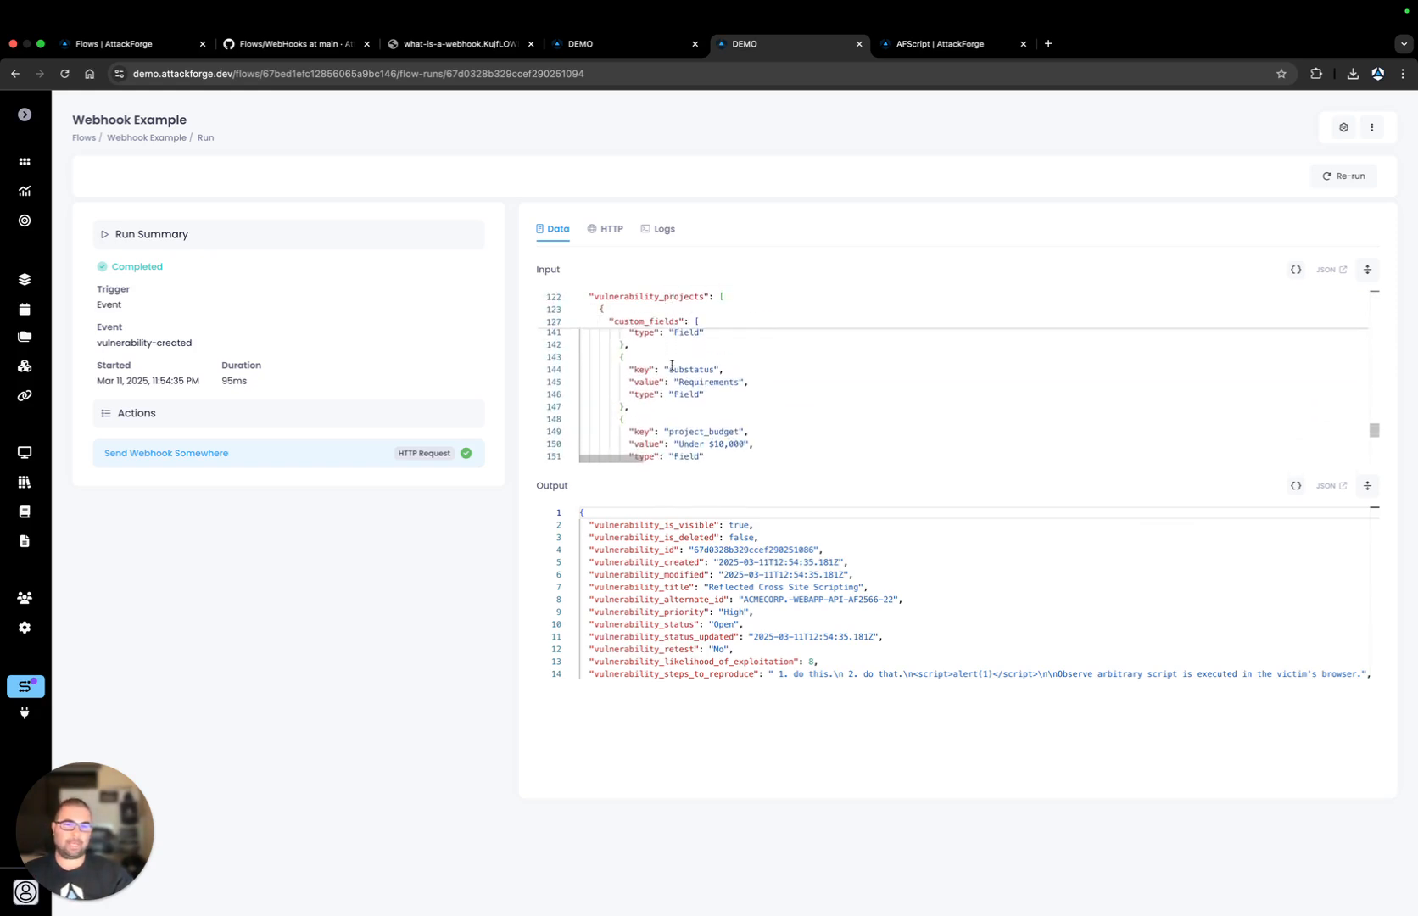
pyautogui.scroll(6, 671, 364)
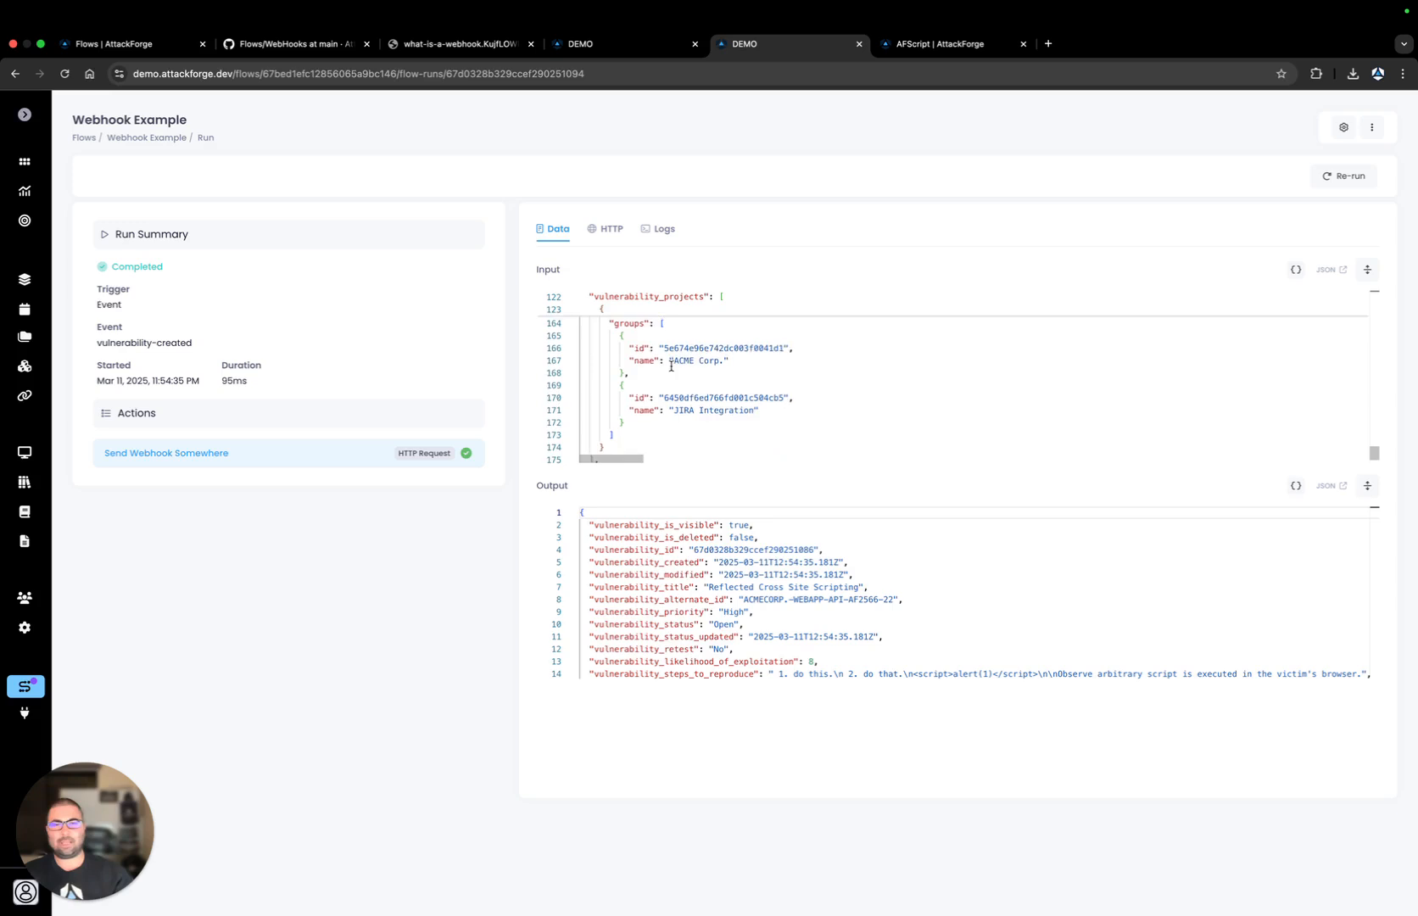
pyautogui.scroll(15, 670, 367)
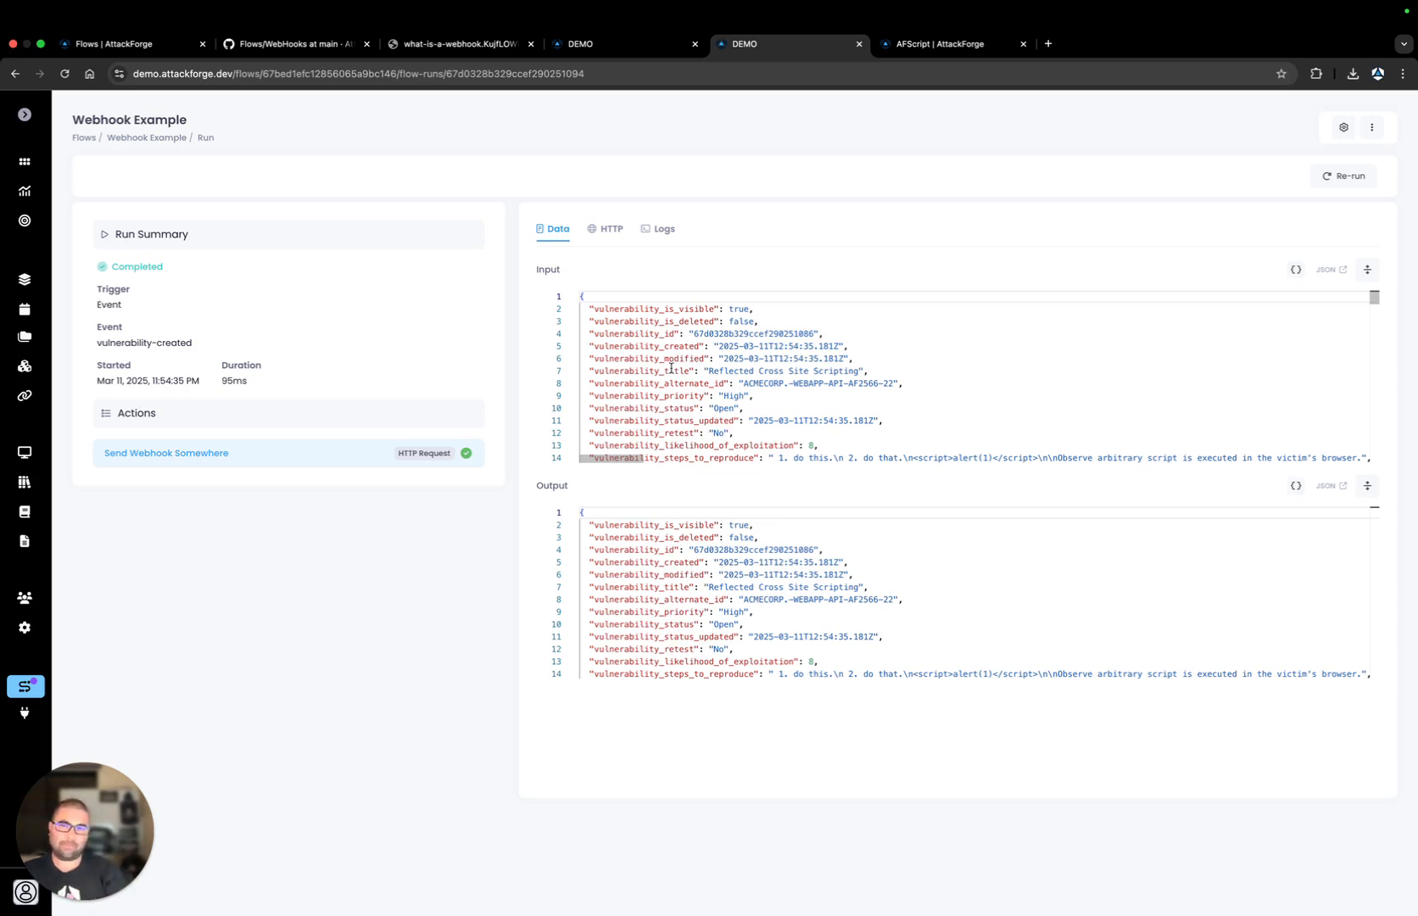
# - Check the run's logs and HTTP details, ending back on its input and output data
pyautogui.click(652, 233)
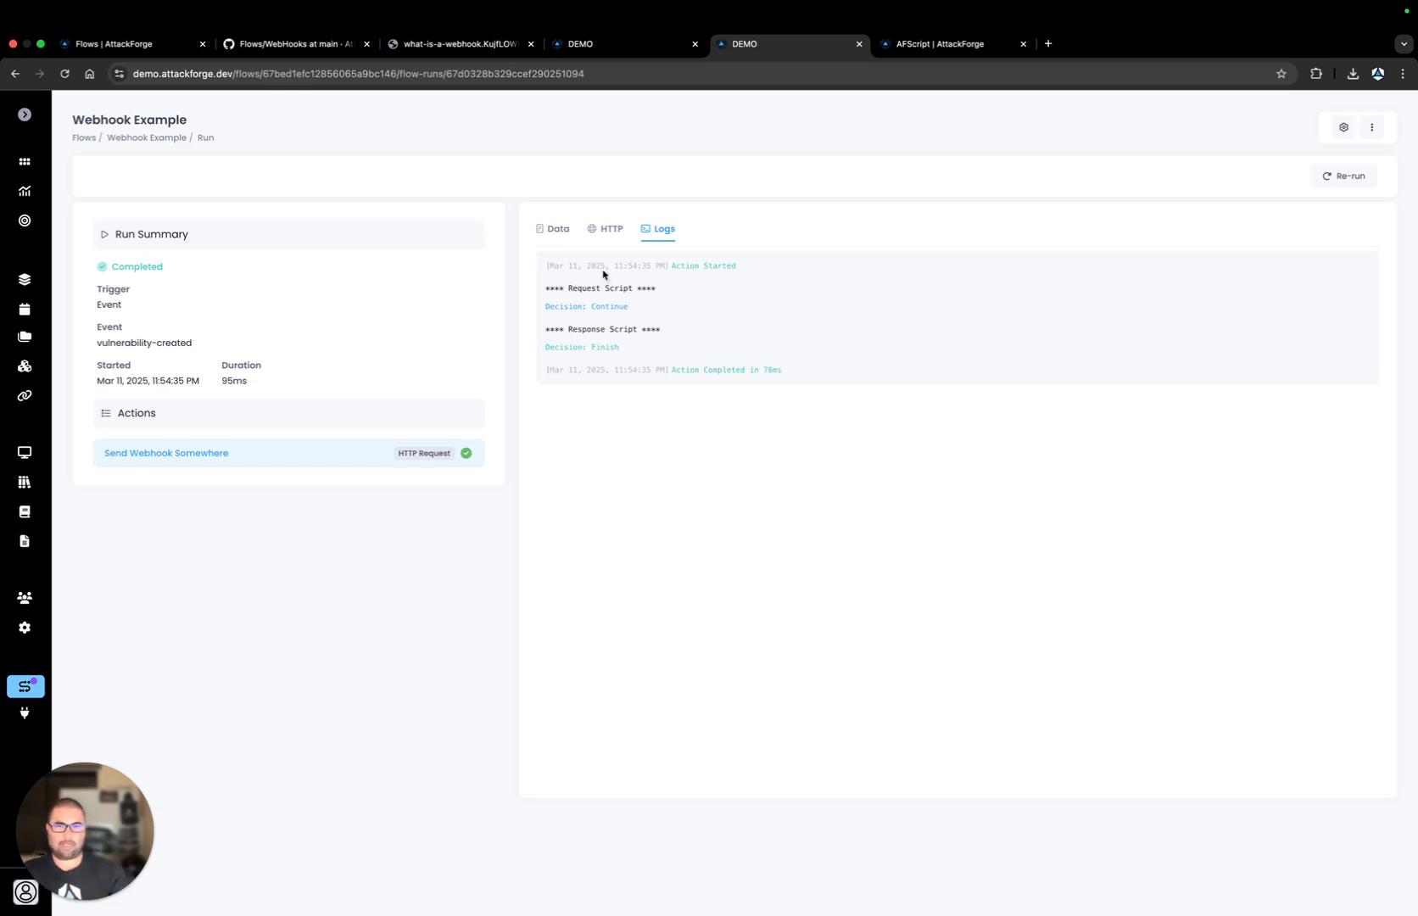
pyautogui.click(606, 230)
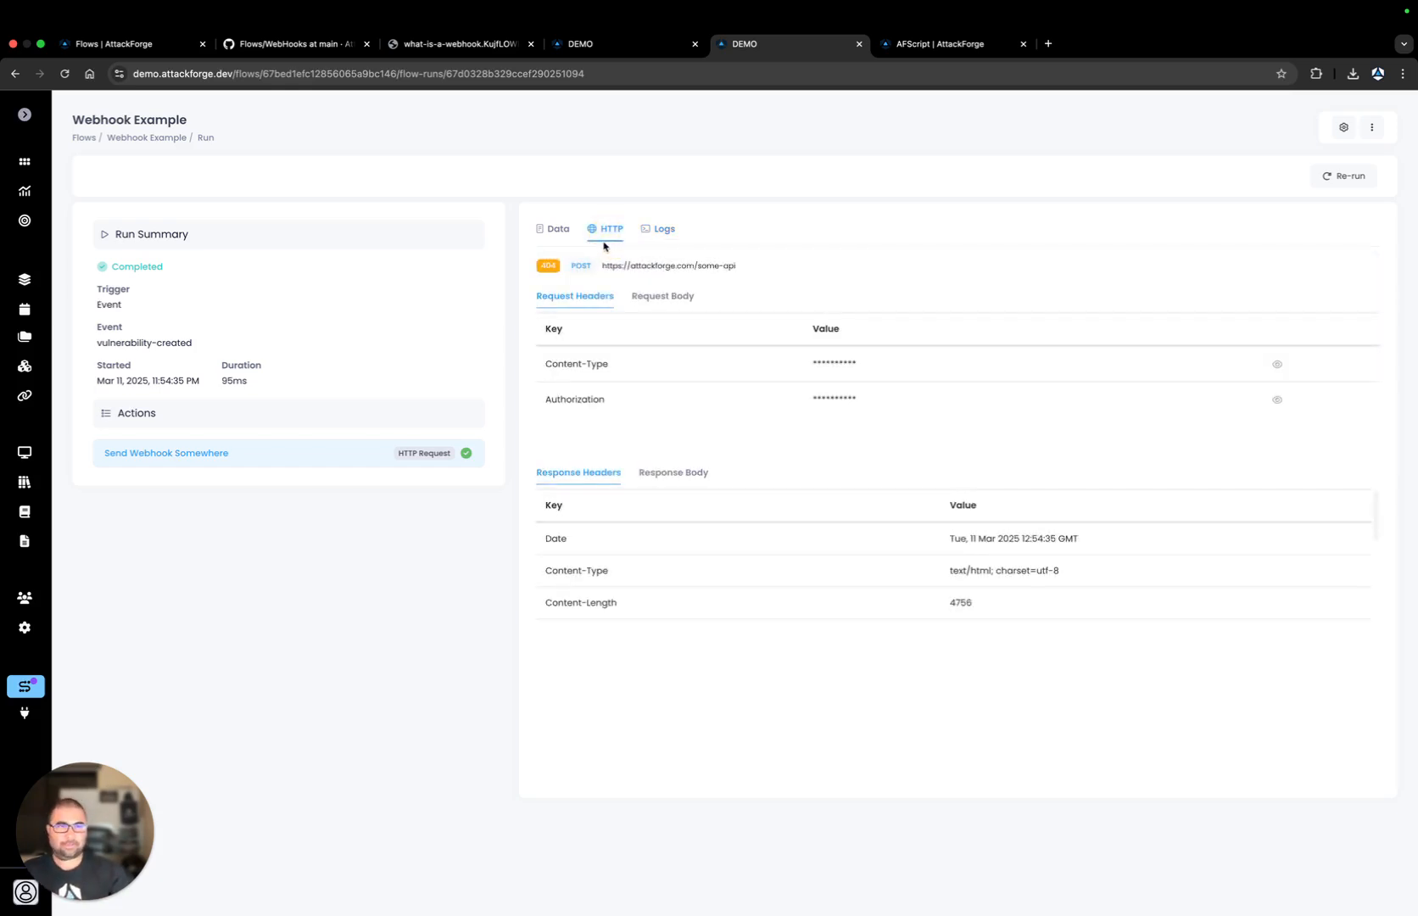
pyautogui.click(559, 232)
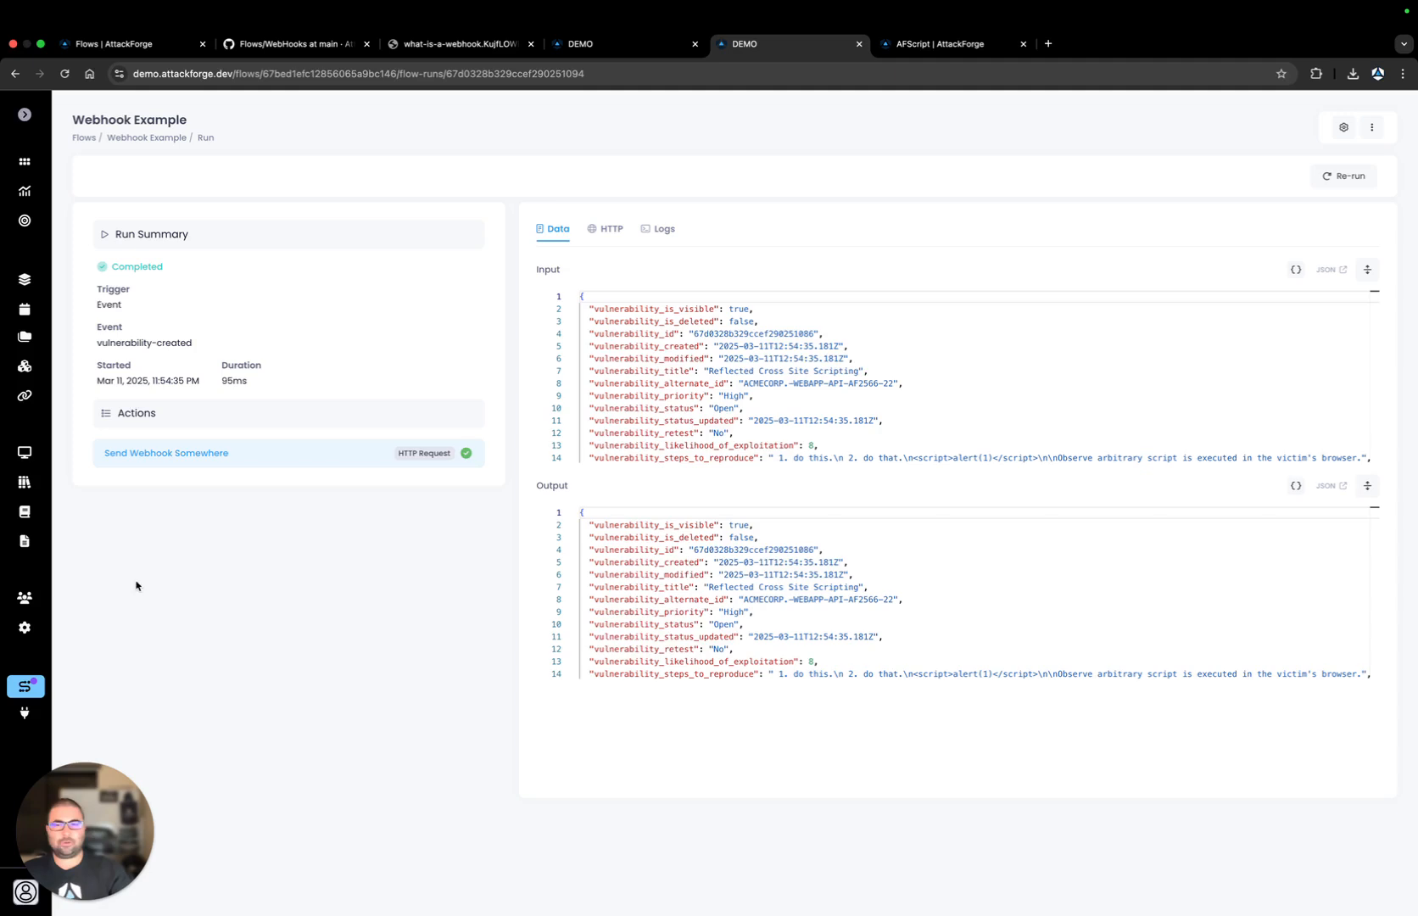
# - Open the Webhook Example flow for editing and review the available event triggers, keeping vulnerability-created
pyautogui.click(176, 141)
pyautogui.click(1342, 178)
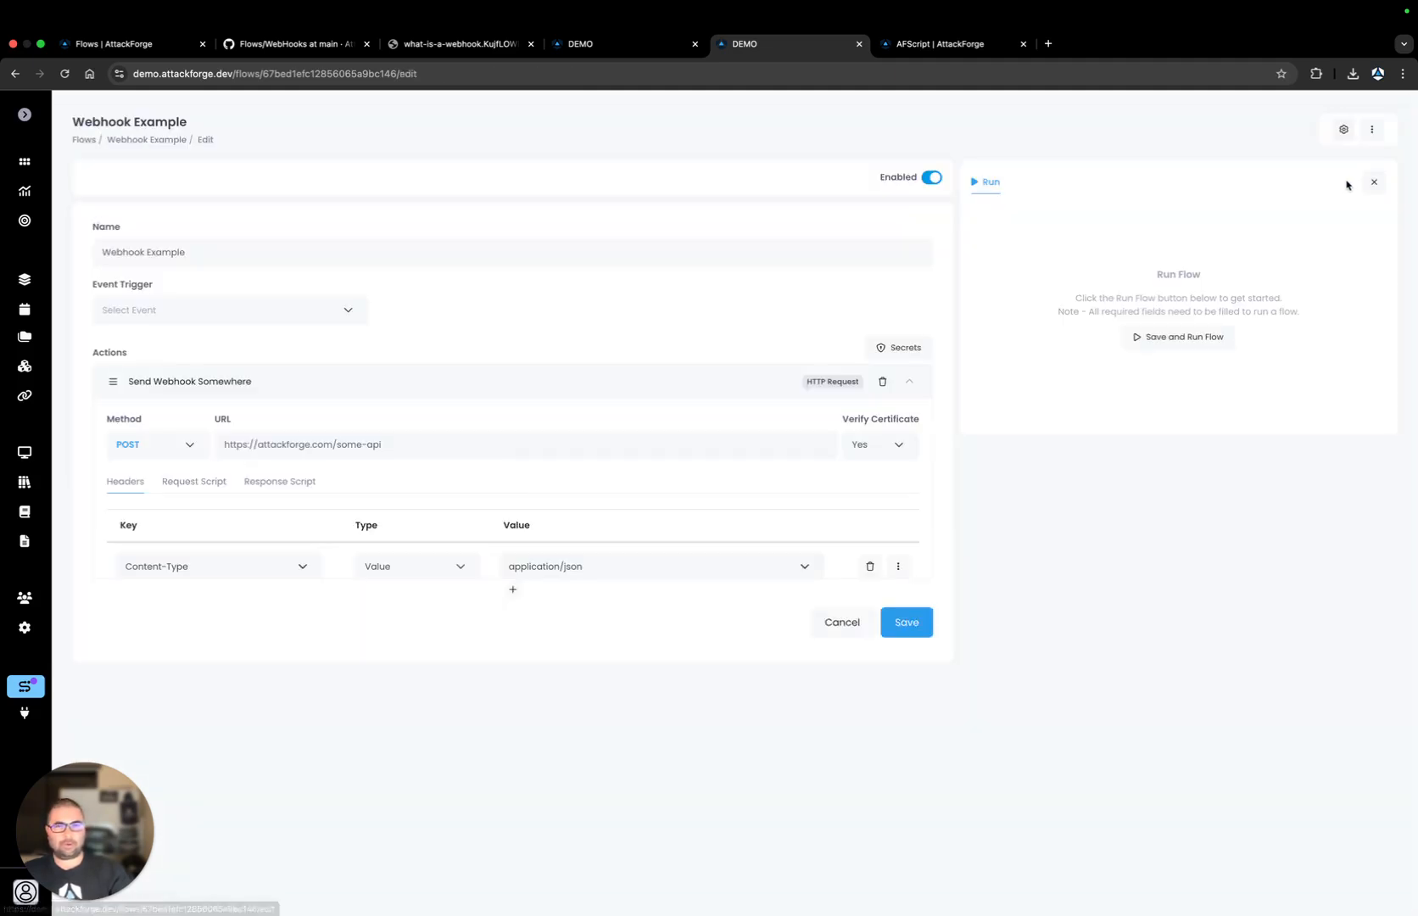
pyautogui.click(295, 316)
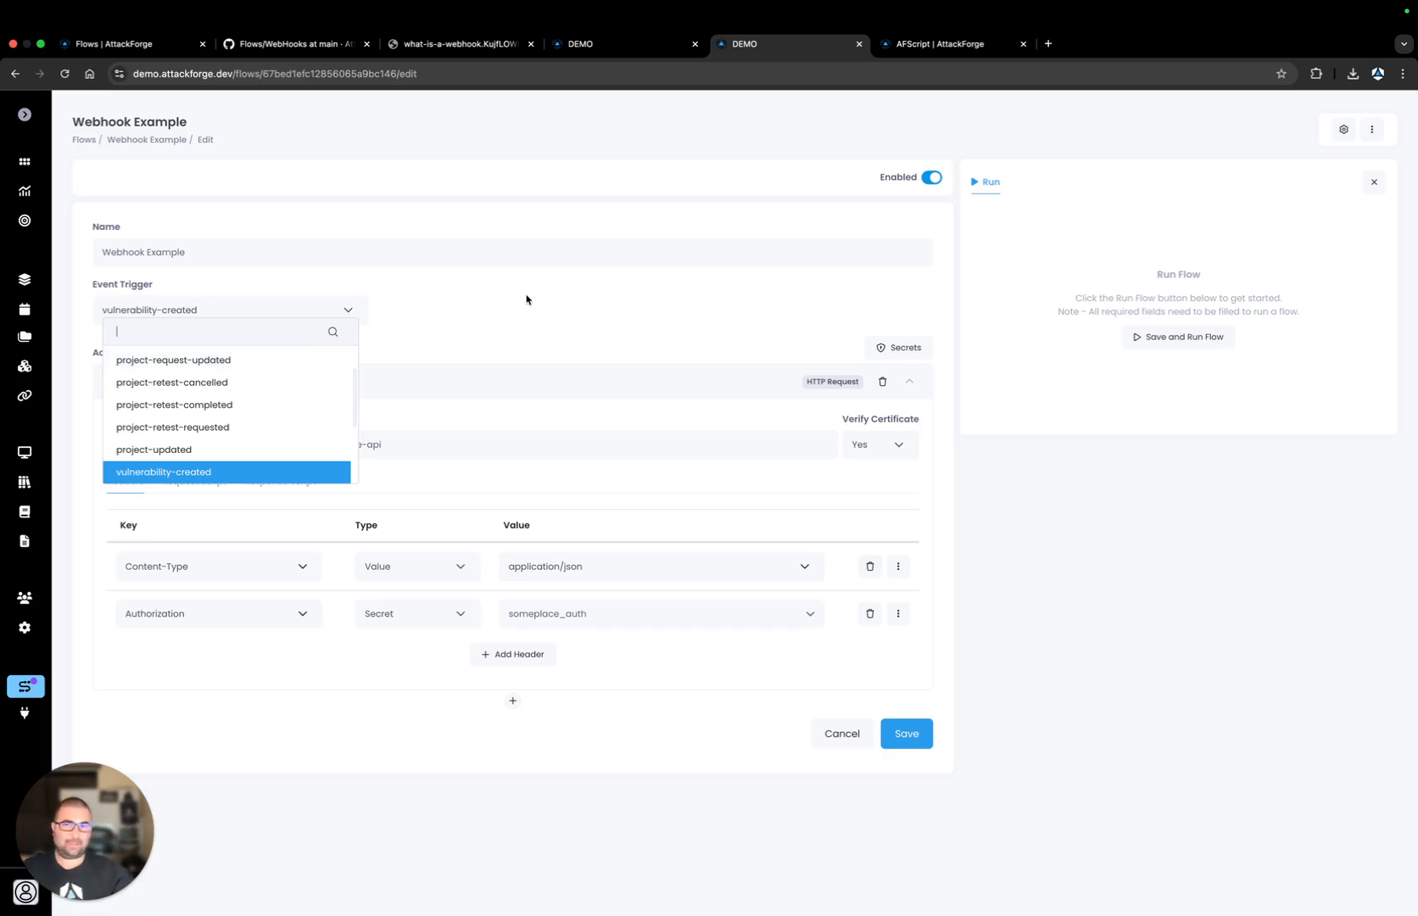
pyautogui.click(517, 322)
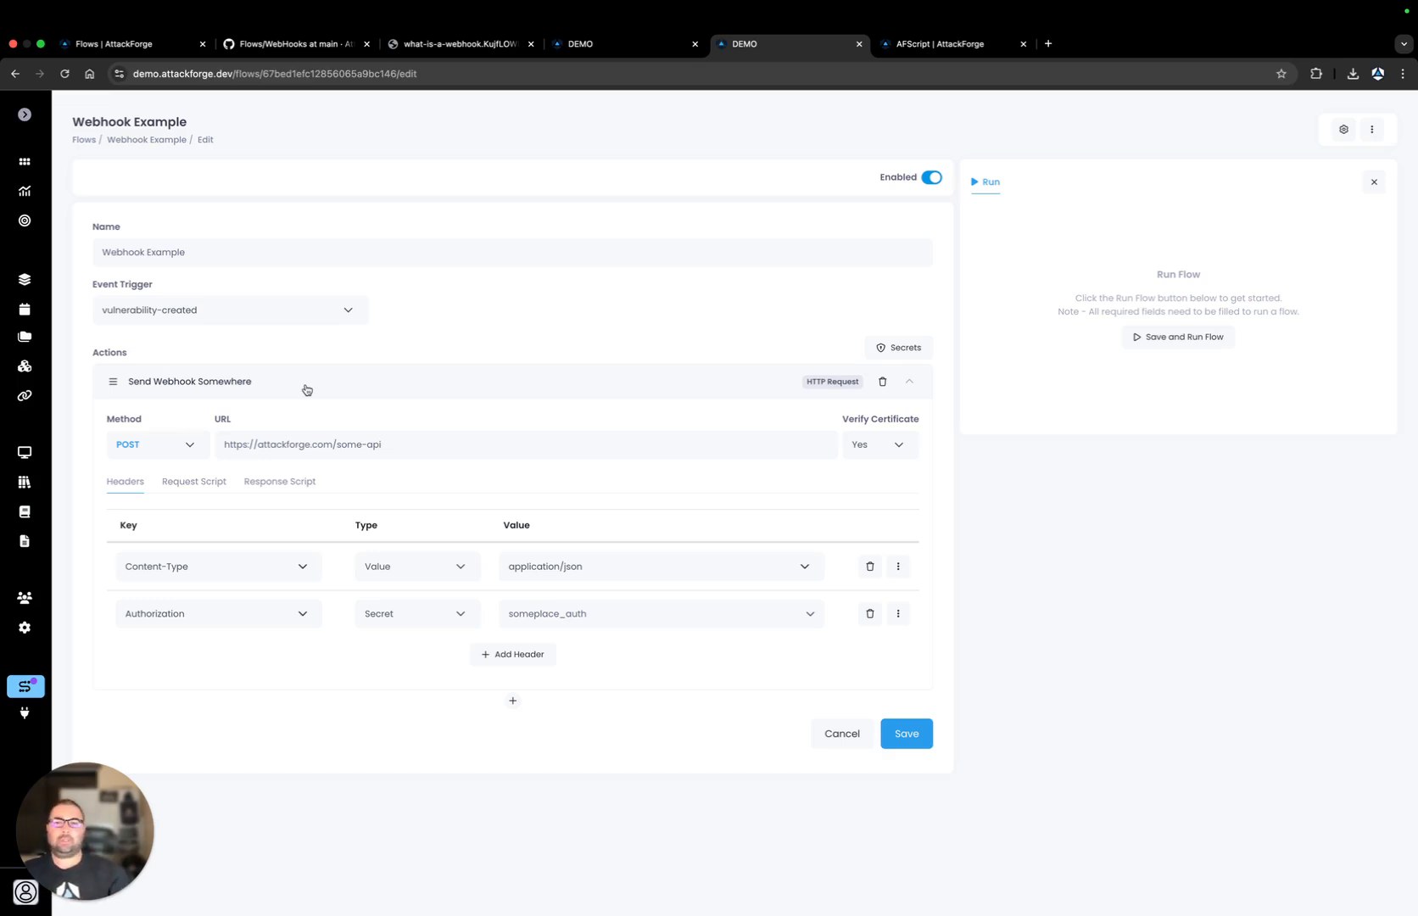
# - Review the HTTP method options and the destination URL of the Send Webhook Somewhere action without changing them
pyautogui.click(191, 446)
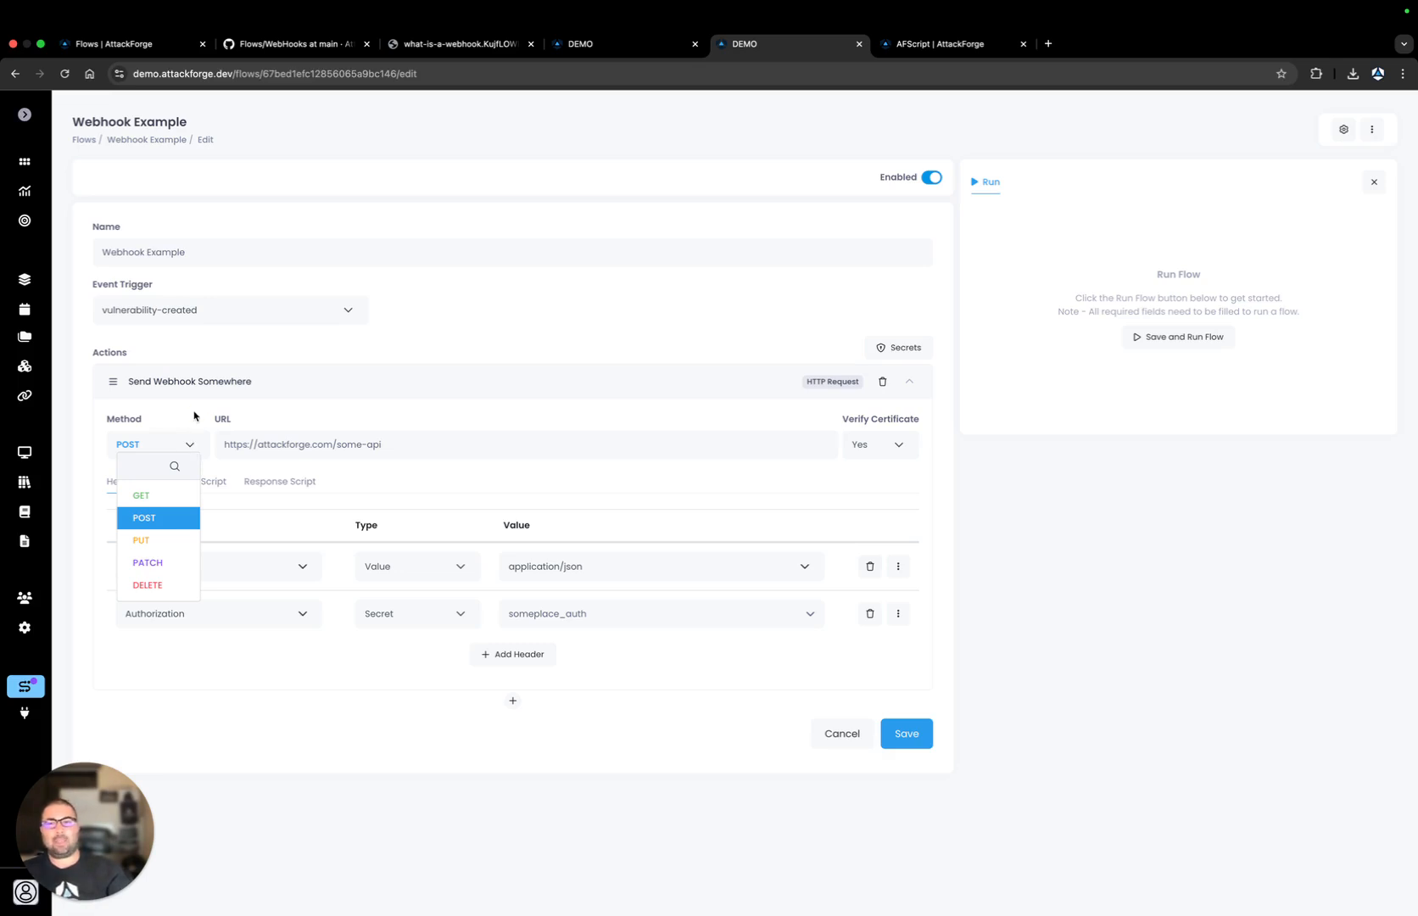
pyautogui.click(198, 415)
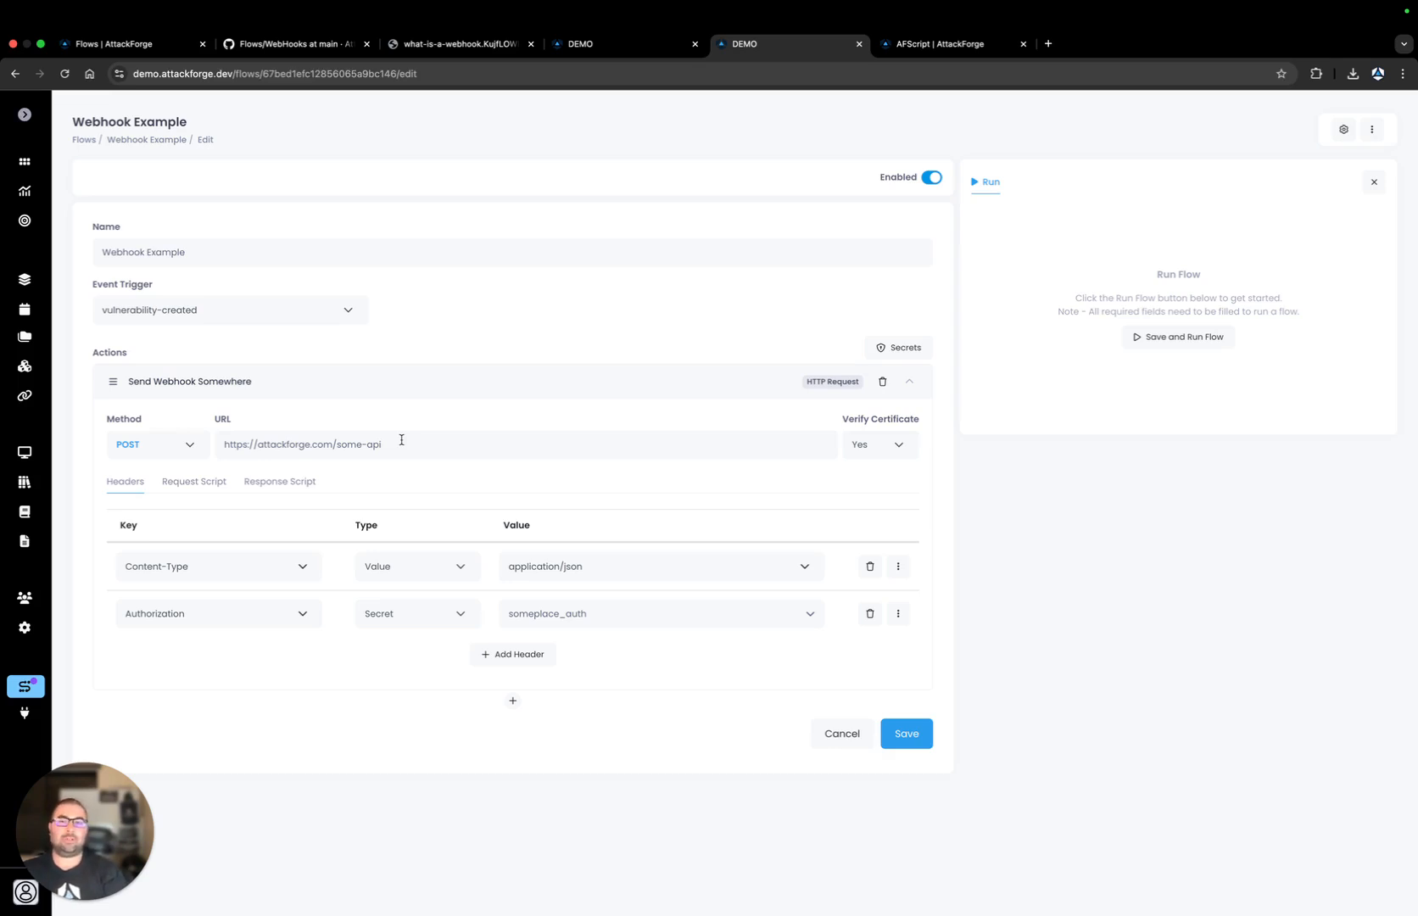
pyautogui.moveTo(401, 439); pyautogui.dragTo(222, 440)
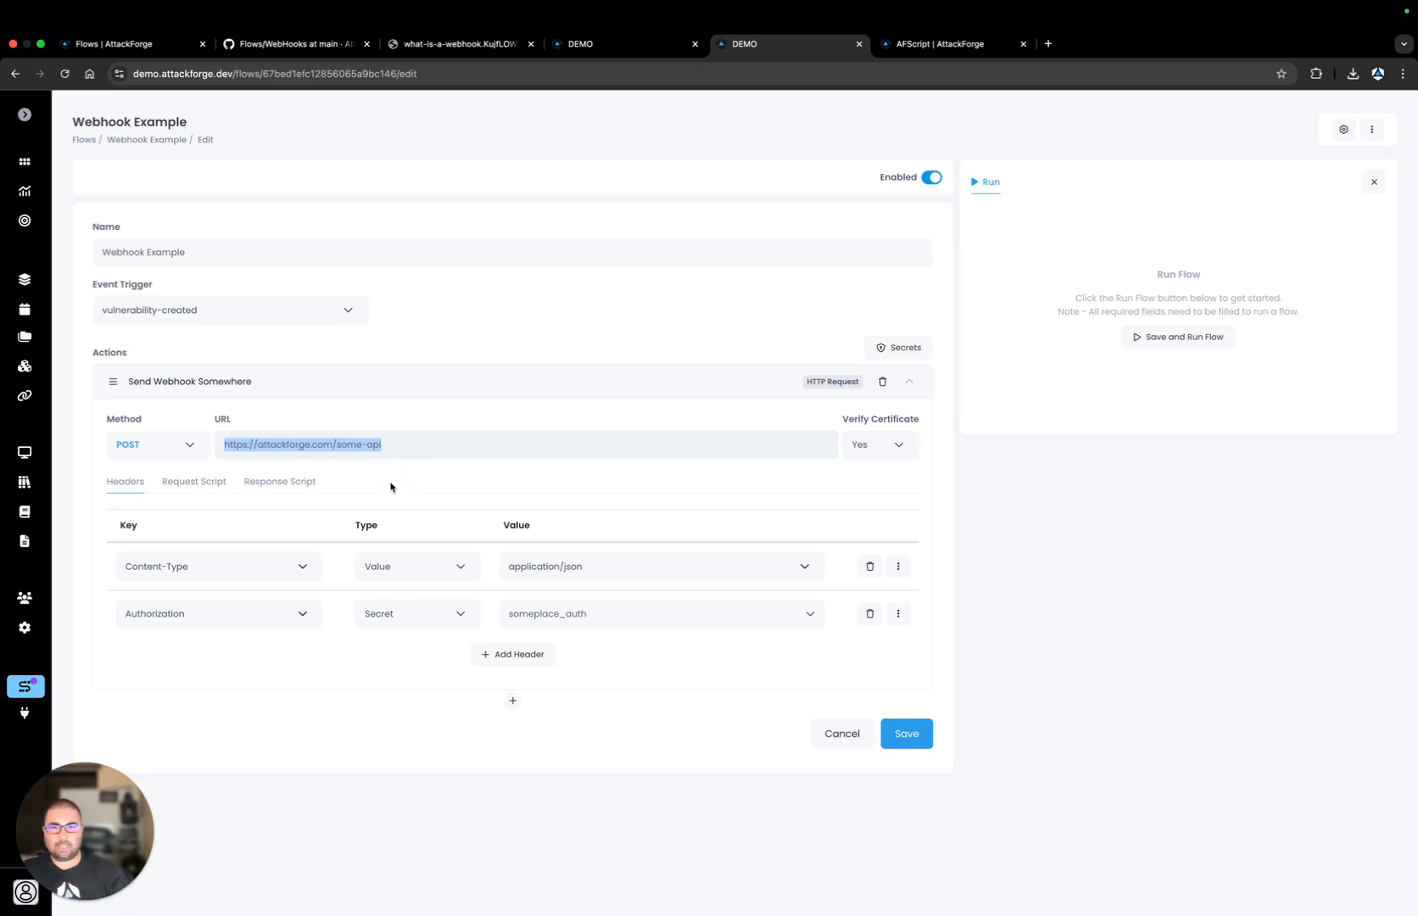
pyautogui.click(390, 484)
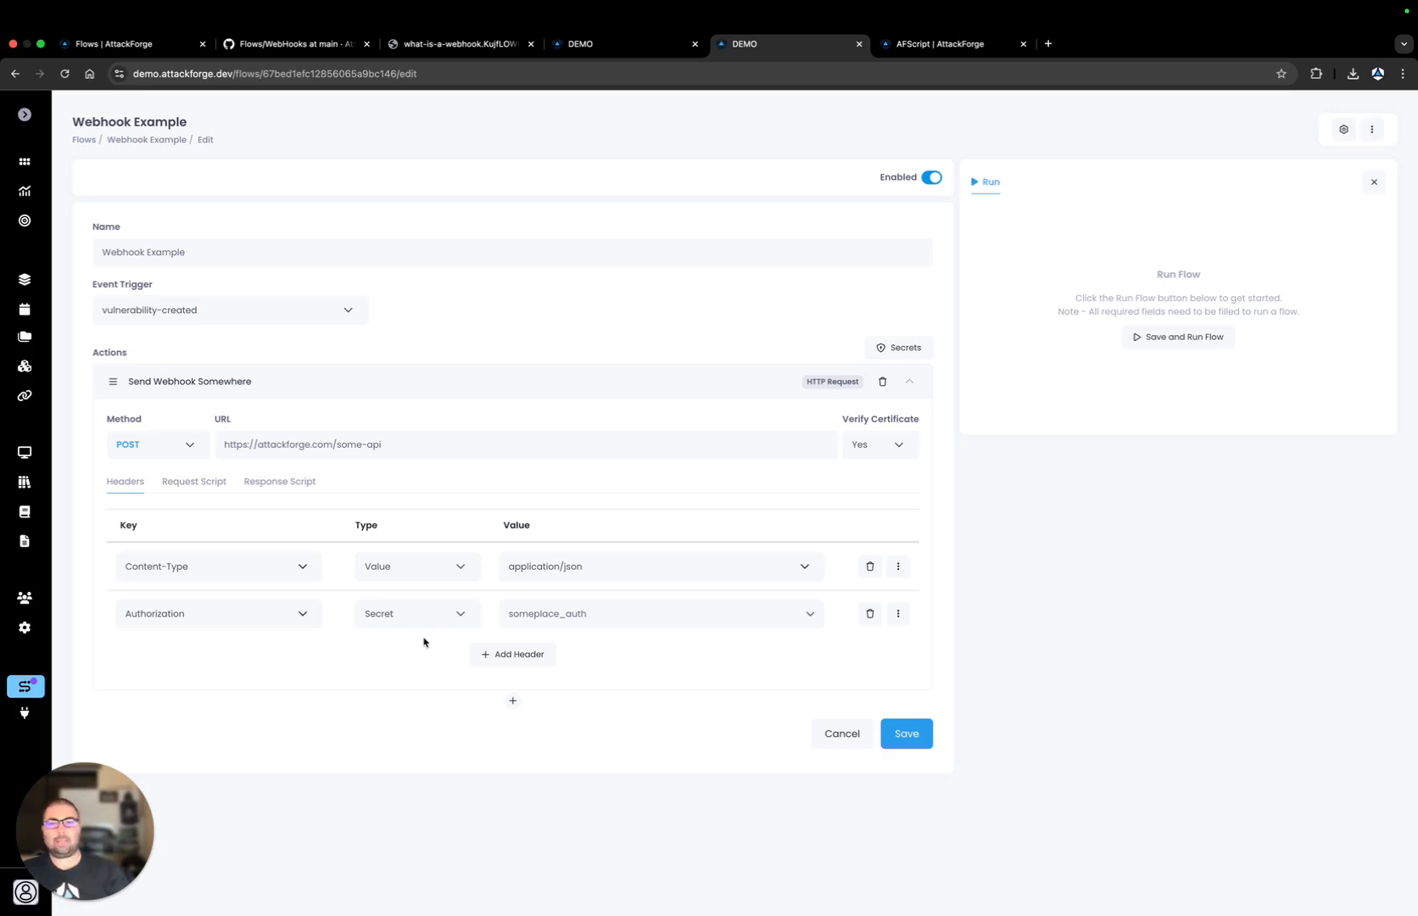
# - Review the Authorization header's type options, the stored flow secrets and the secrets selectable as its value
pyautogui.click(459, 614)
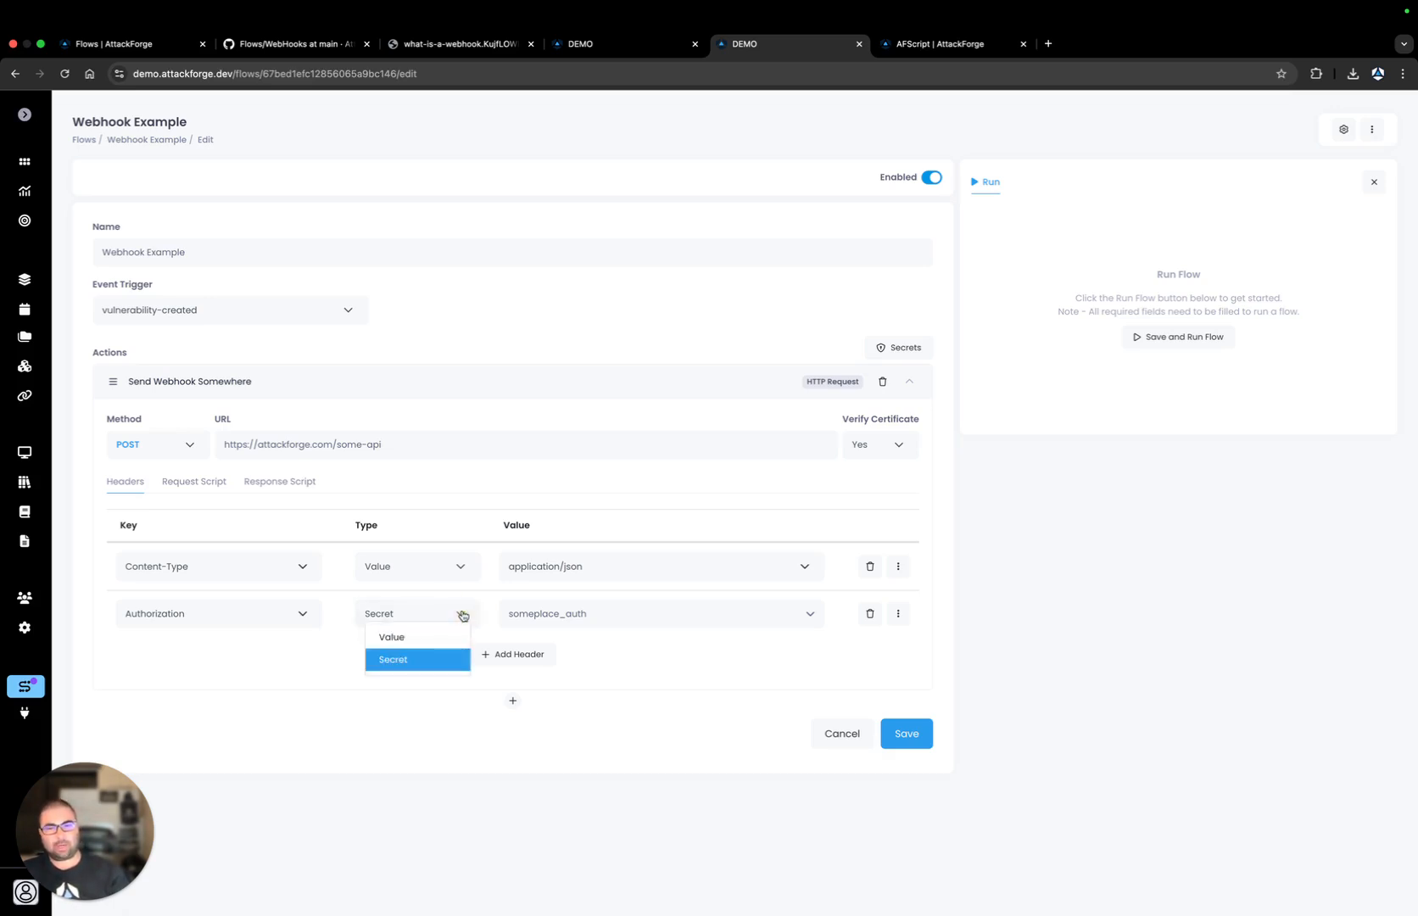
pyautogui.click(406, 710)
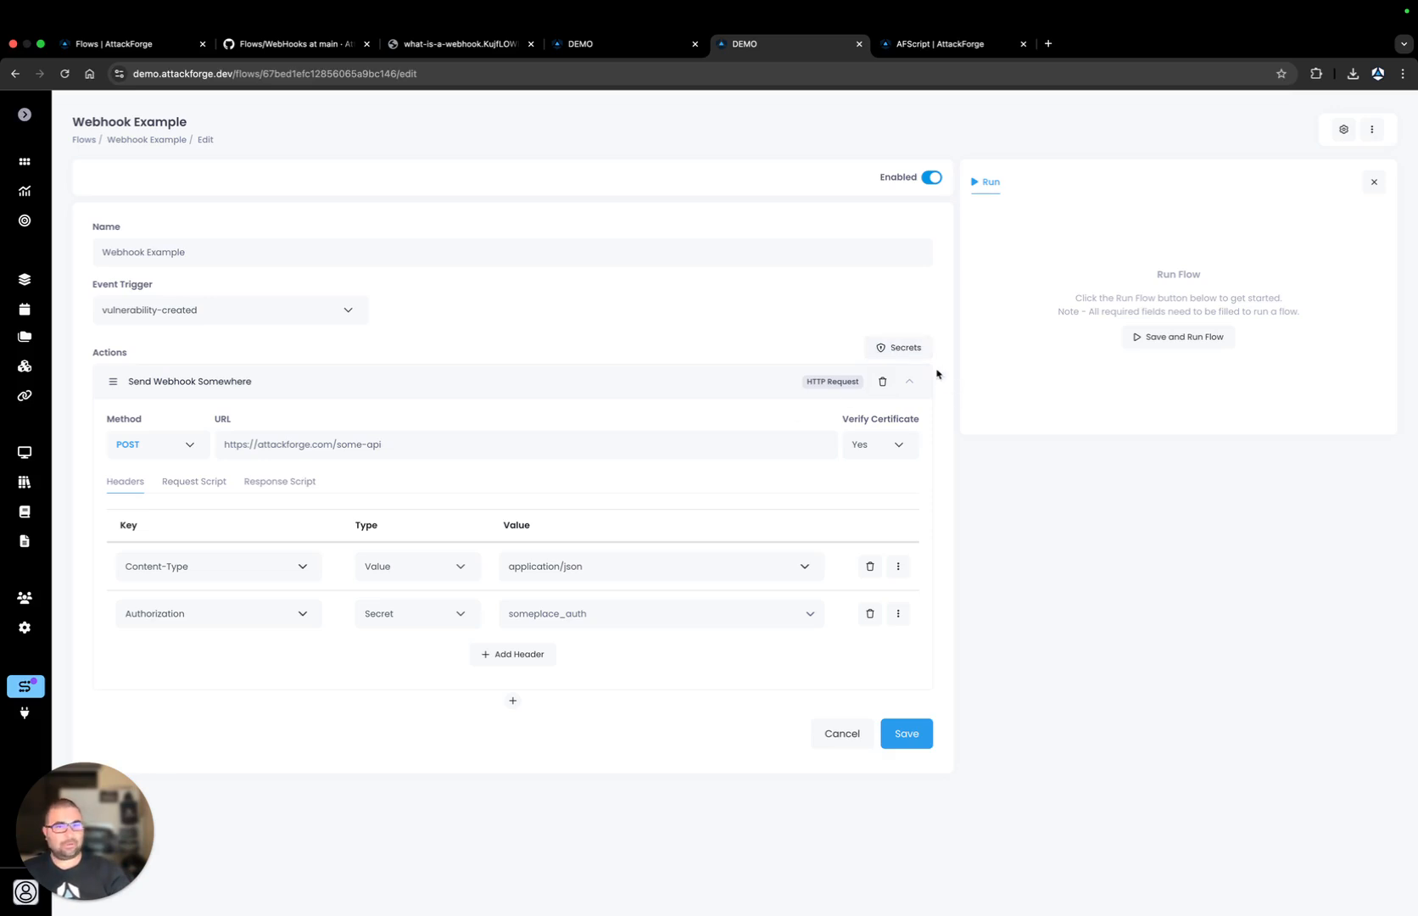
pyautogui.click(917, 350)
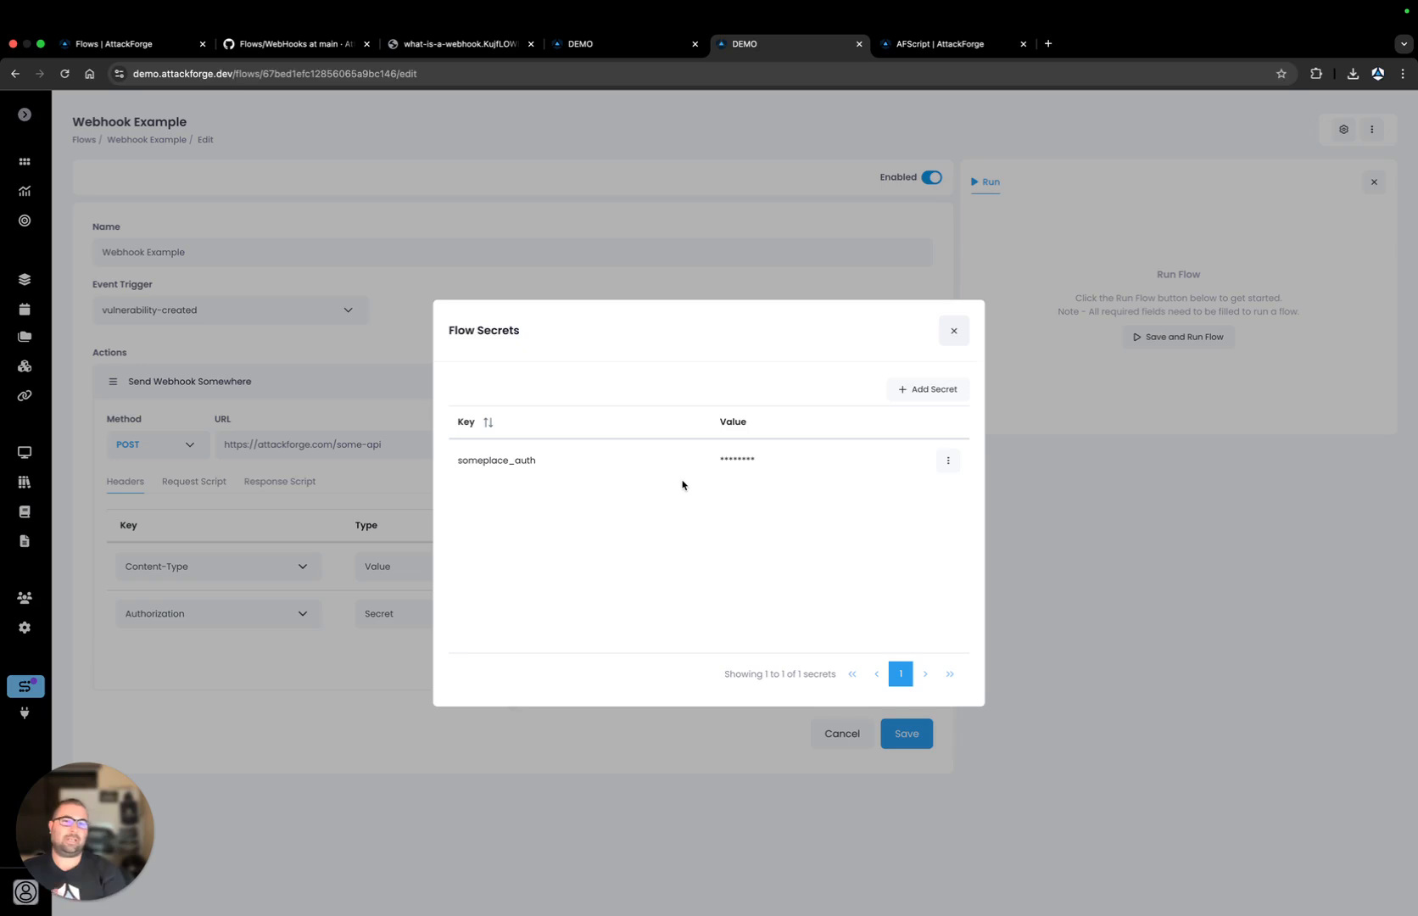
pyautogui.click(952, 332)
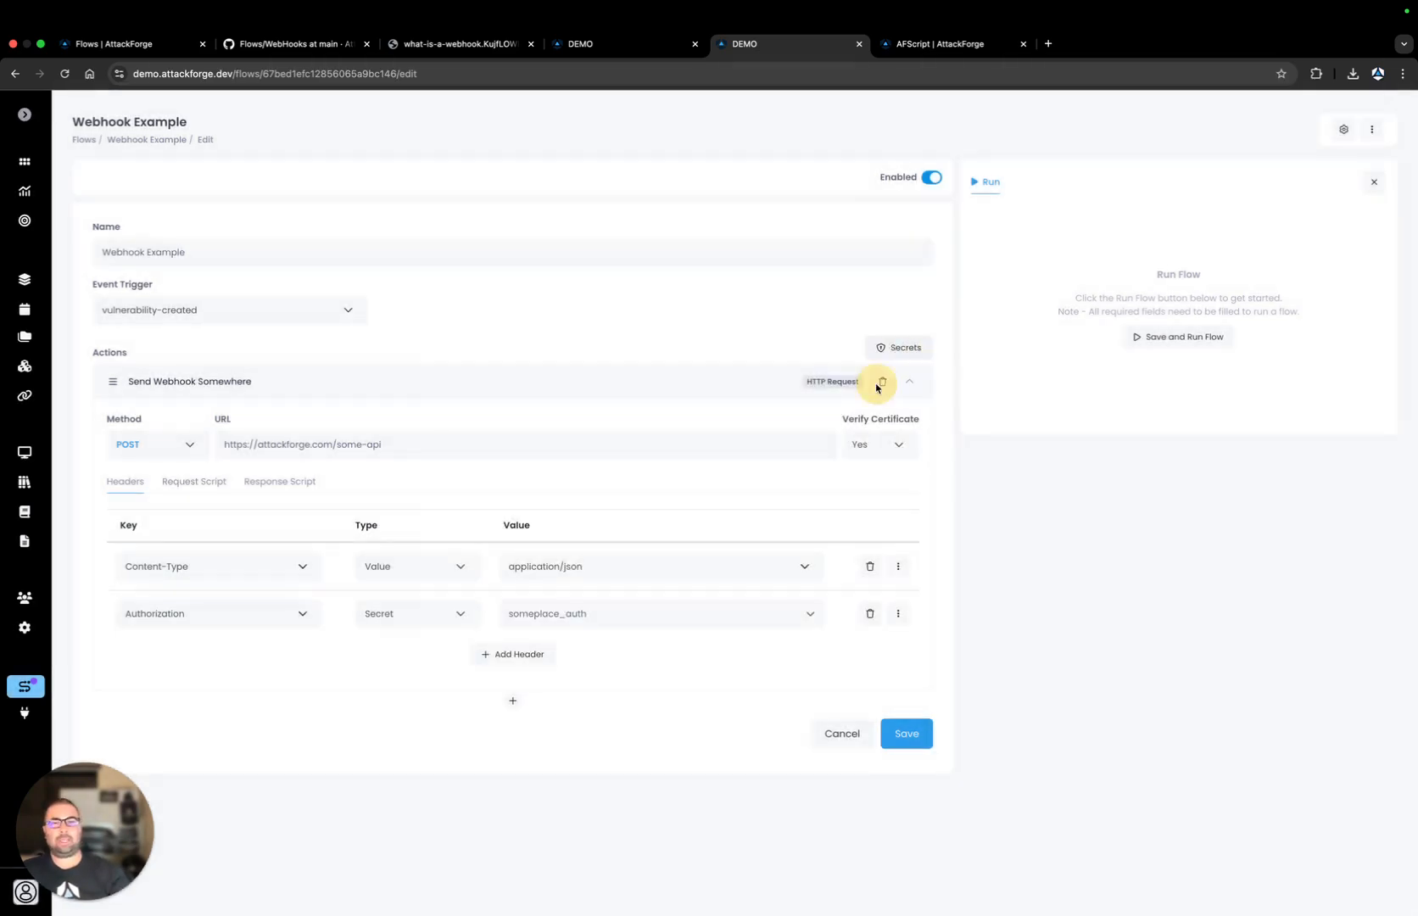
pyautogui.click(547, 613)
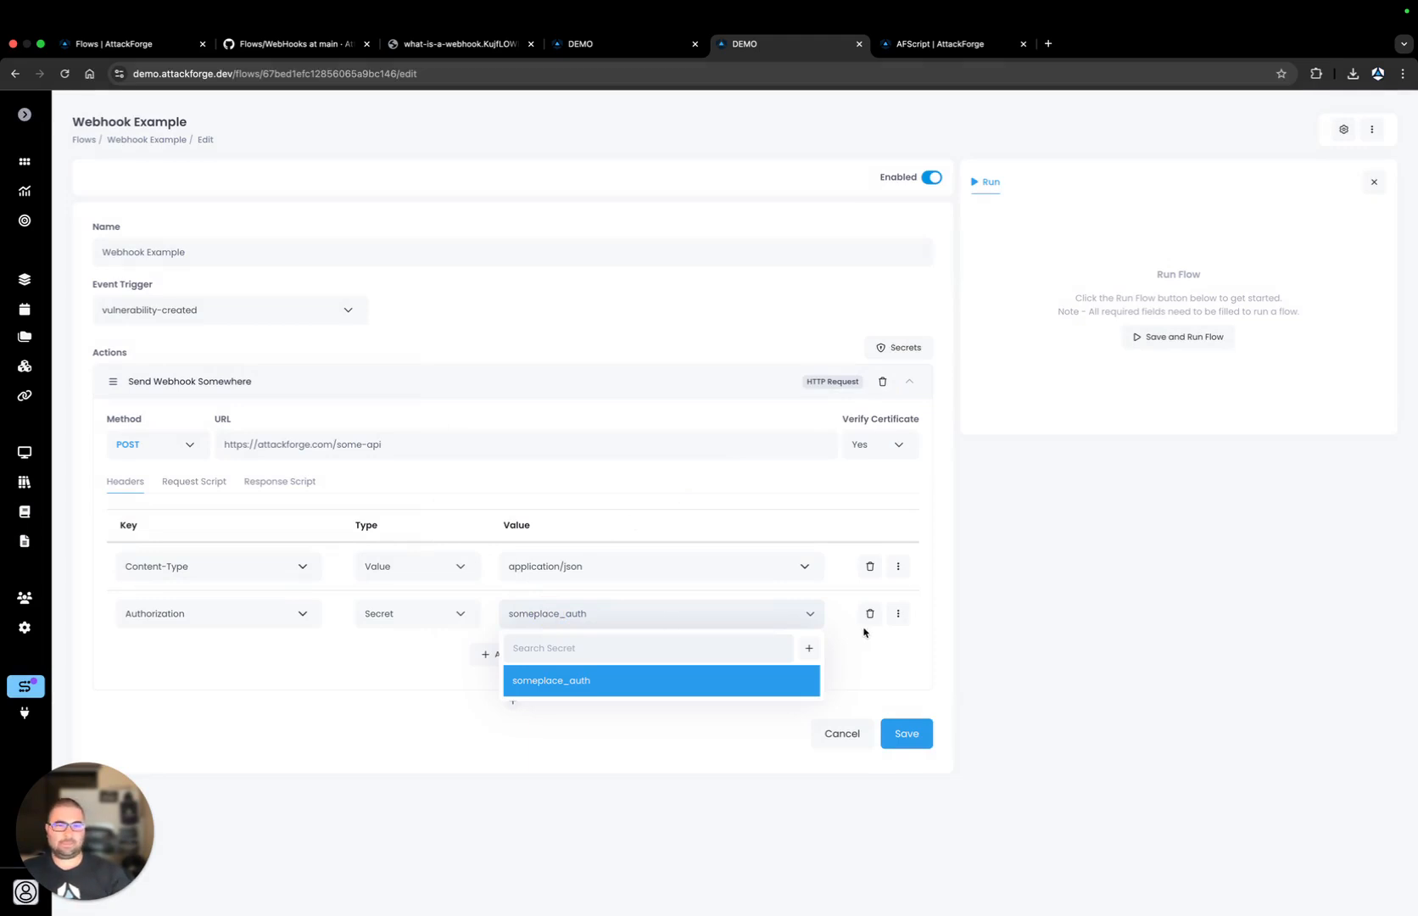
pyautogui.click(1036, 639)
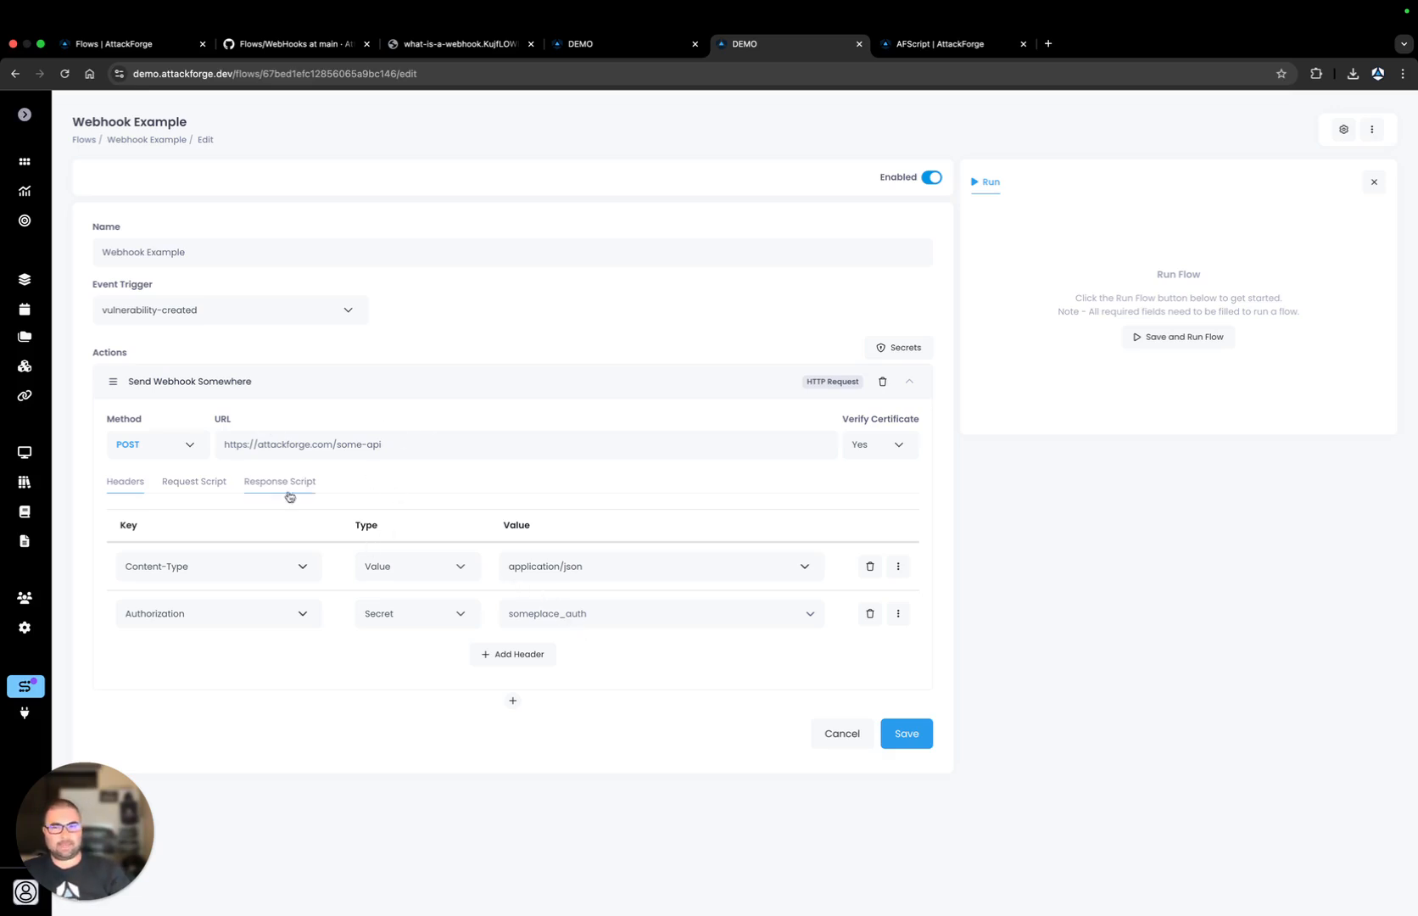
# - Open the action's request script in the code editor and examine its code and the vulnerability fields in the test context
pyautogui.click(203, 488)
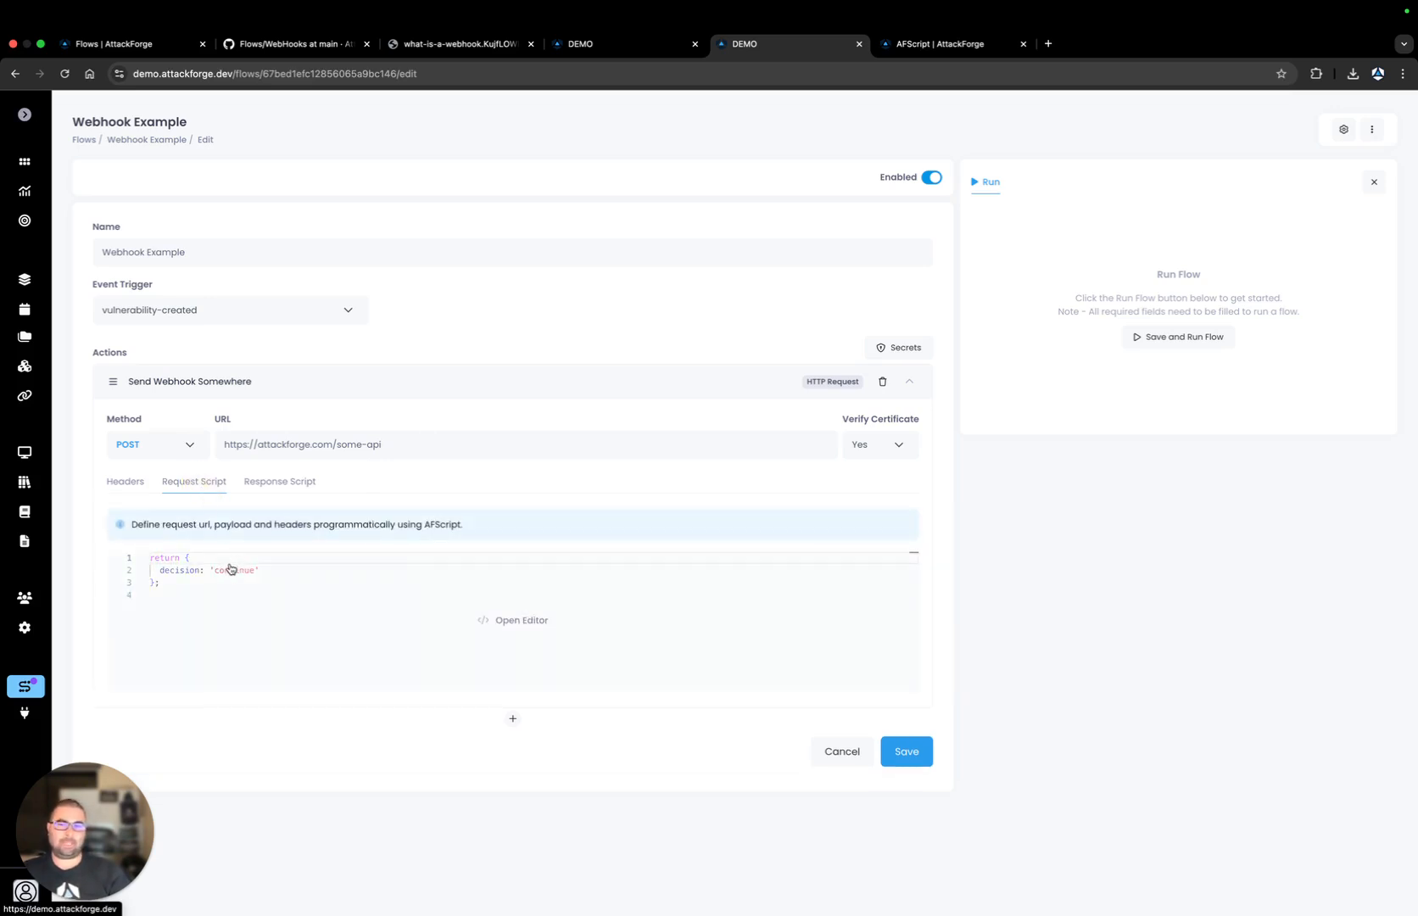
pyautogui.click(229, 569)
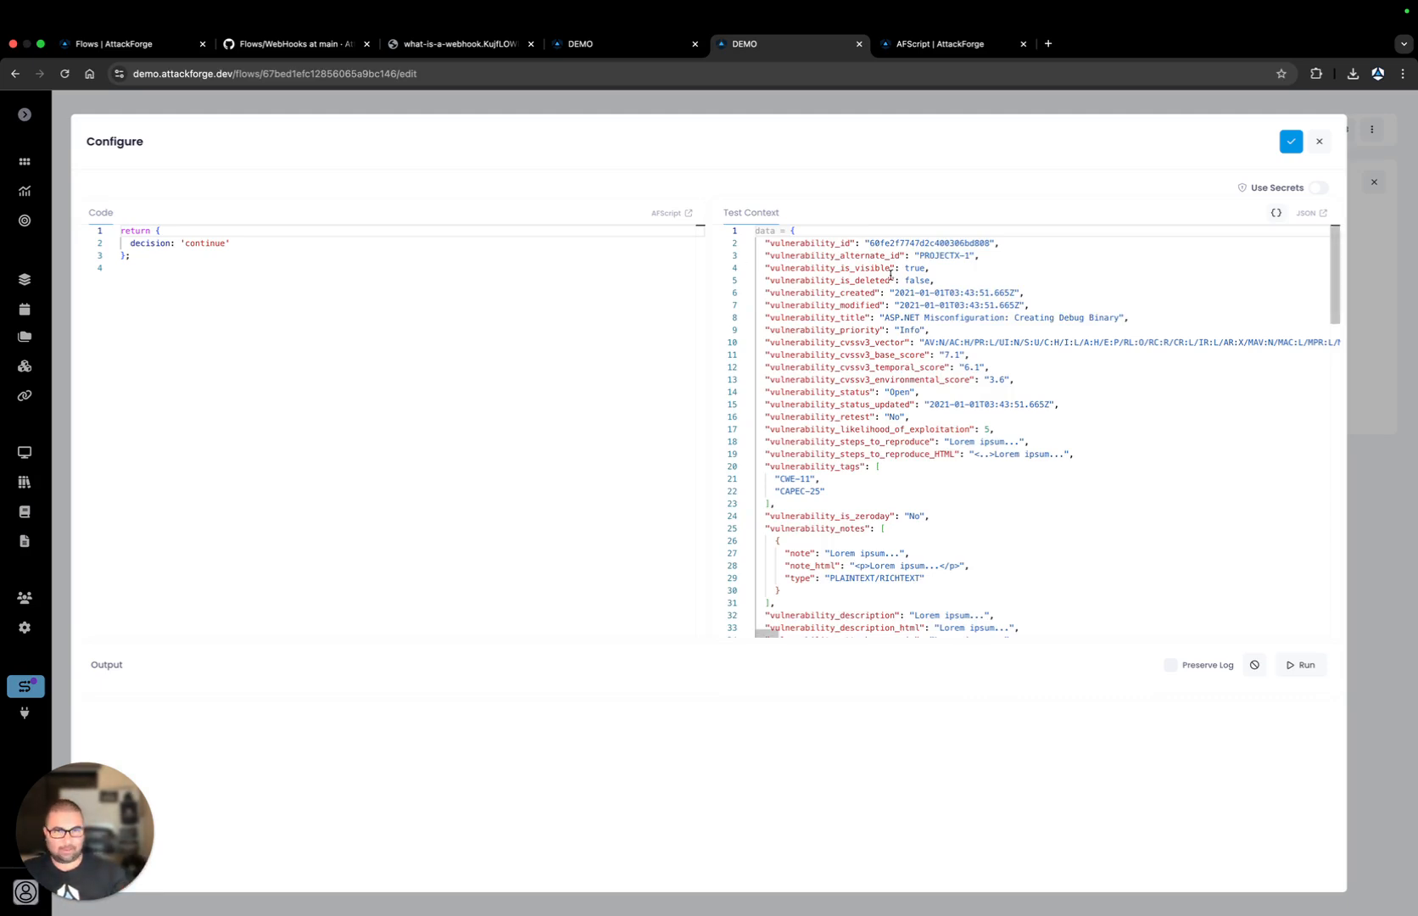
pyautogui.moveTo(817, 246); pyautogui.dragTo(829, 523)
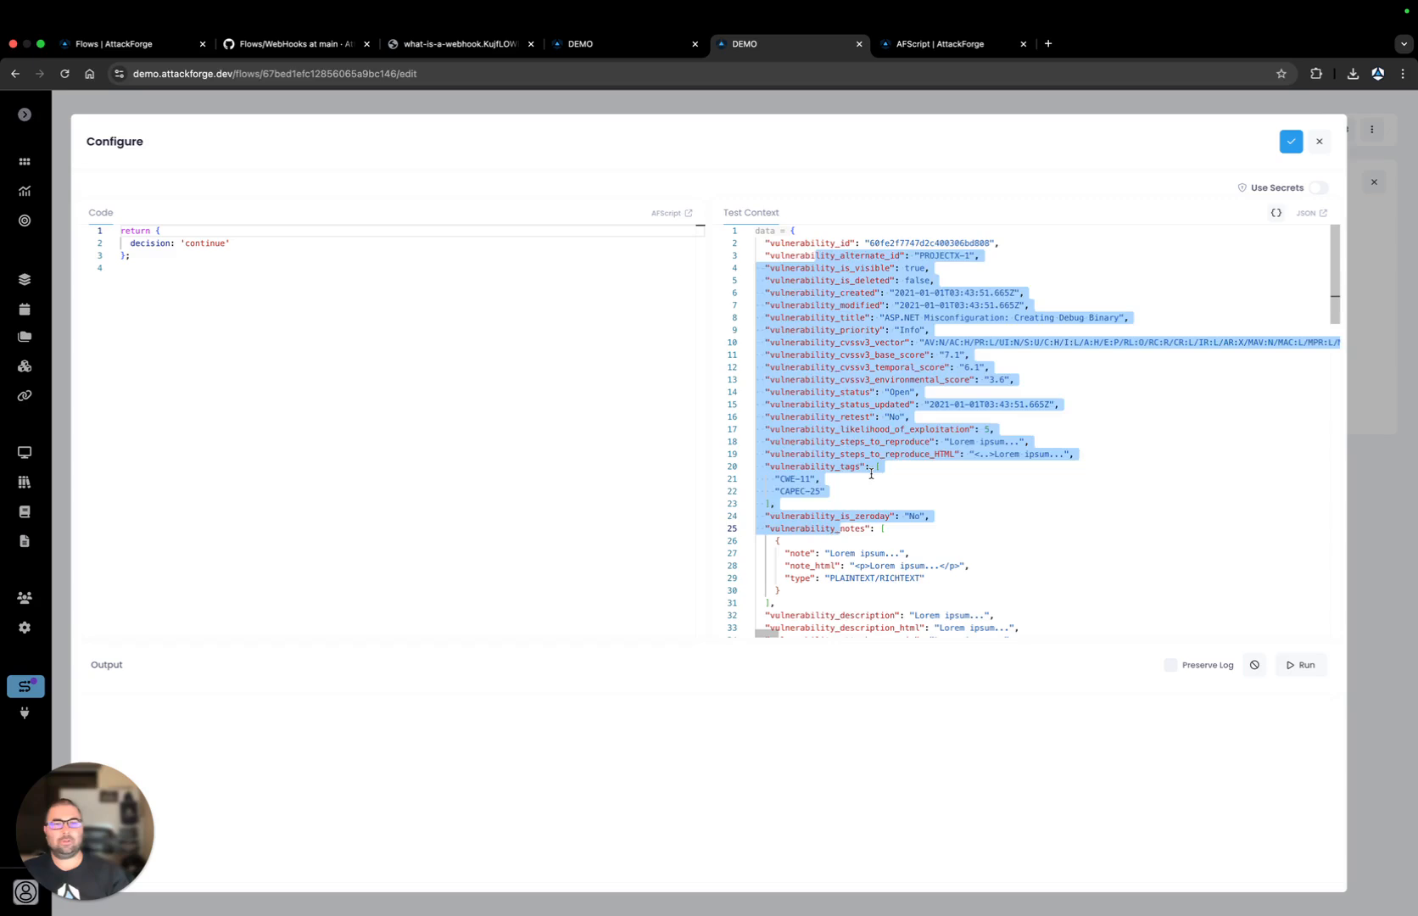
pyautogui.click(871, 474)
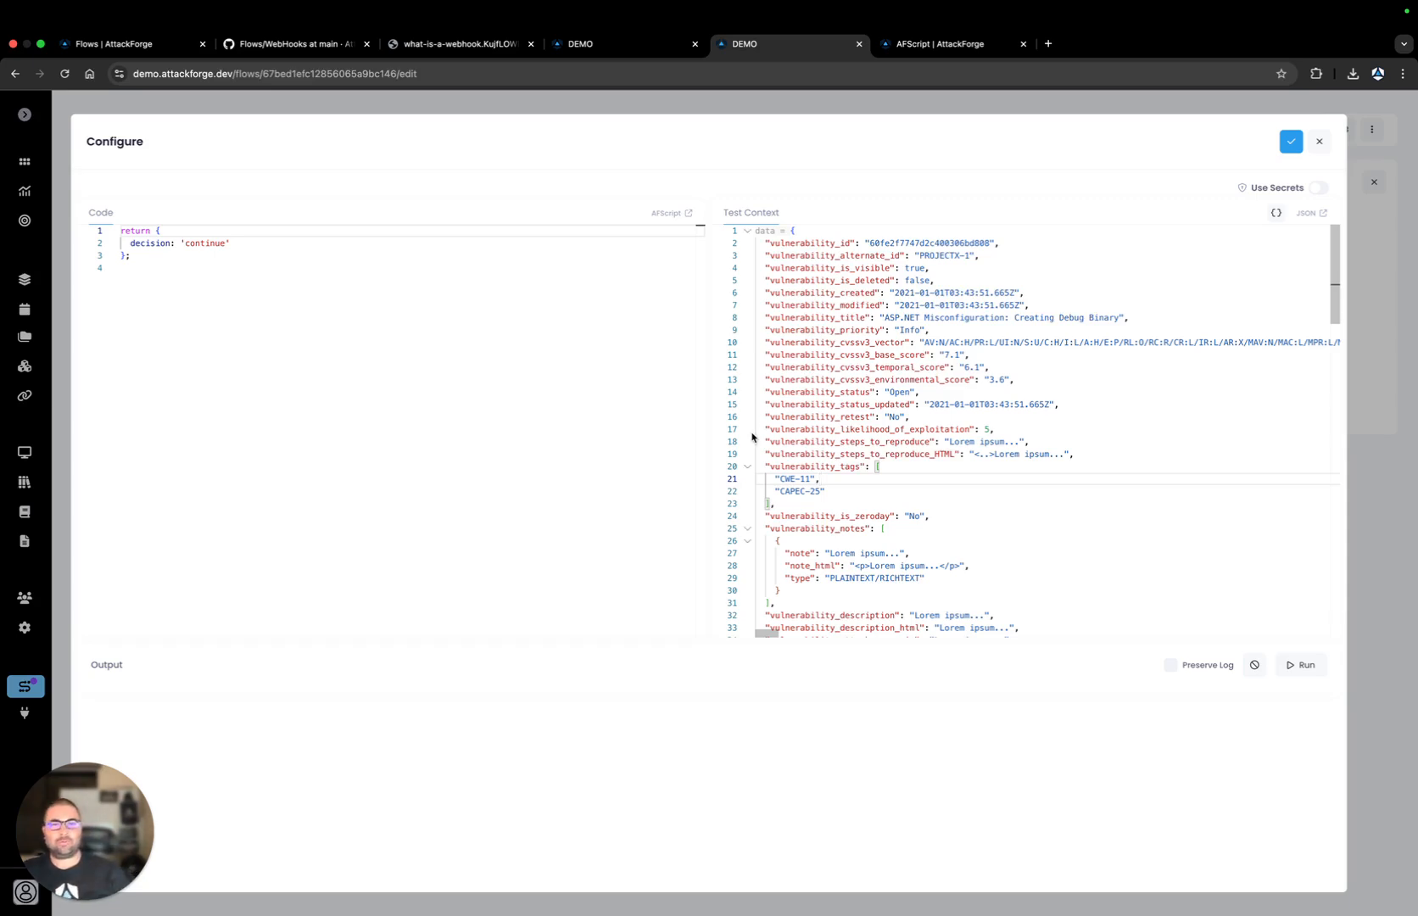
pyautogui.click(280, 318)
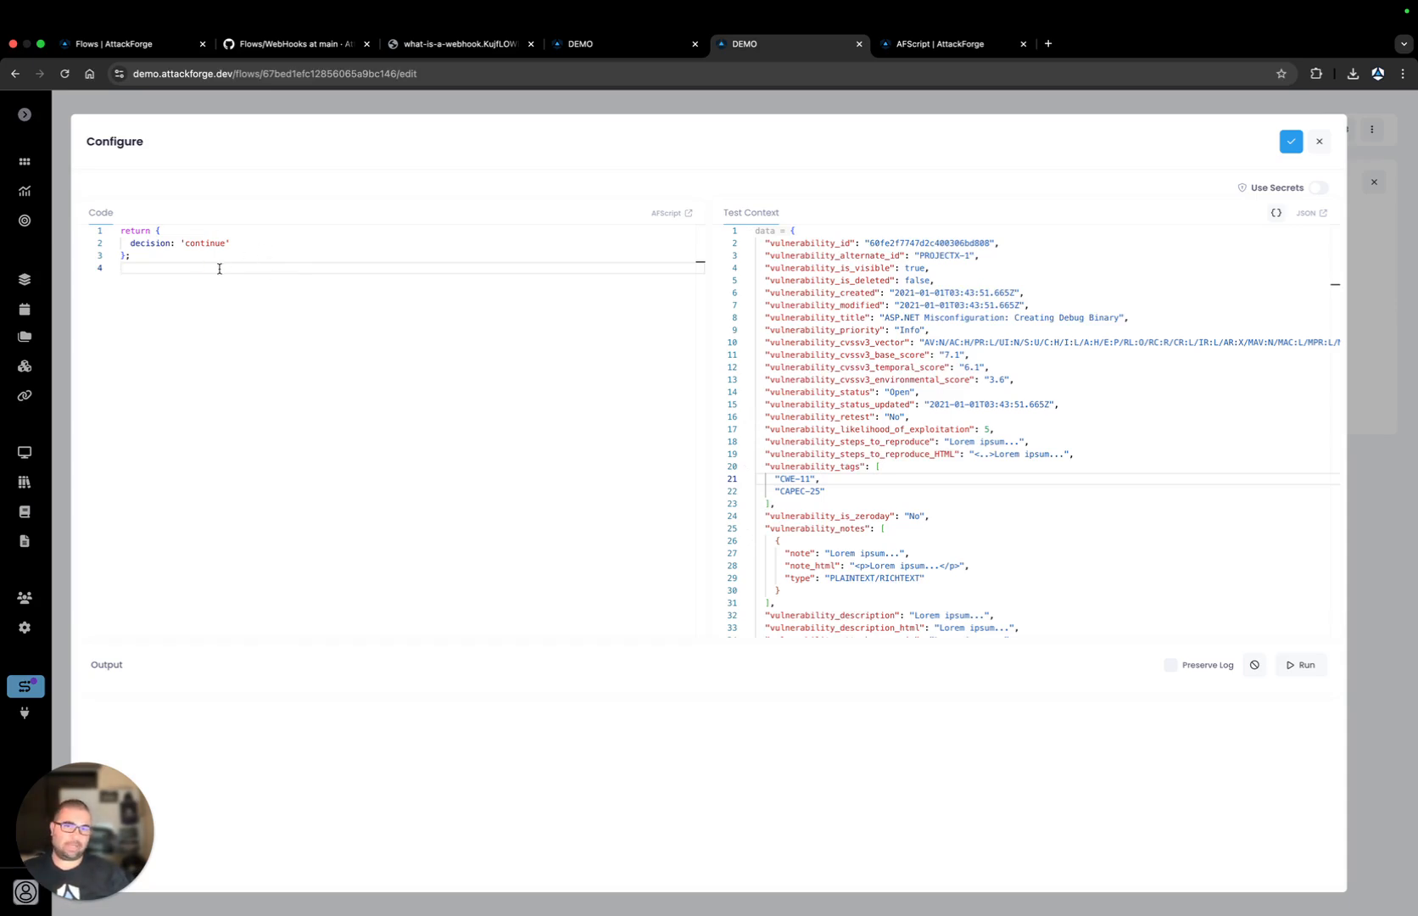
# - Consult the AFScript support documentation, return to the flow and accept the request script as it is
pyautogui.click(896, 47)
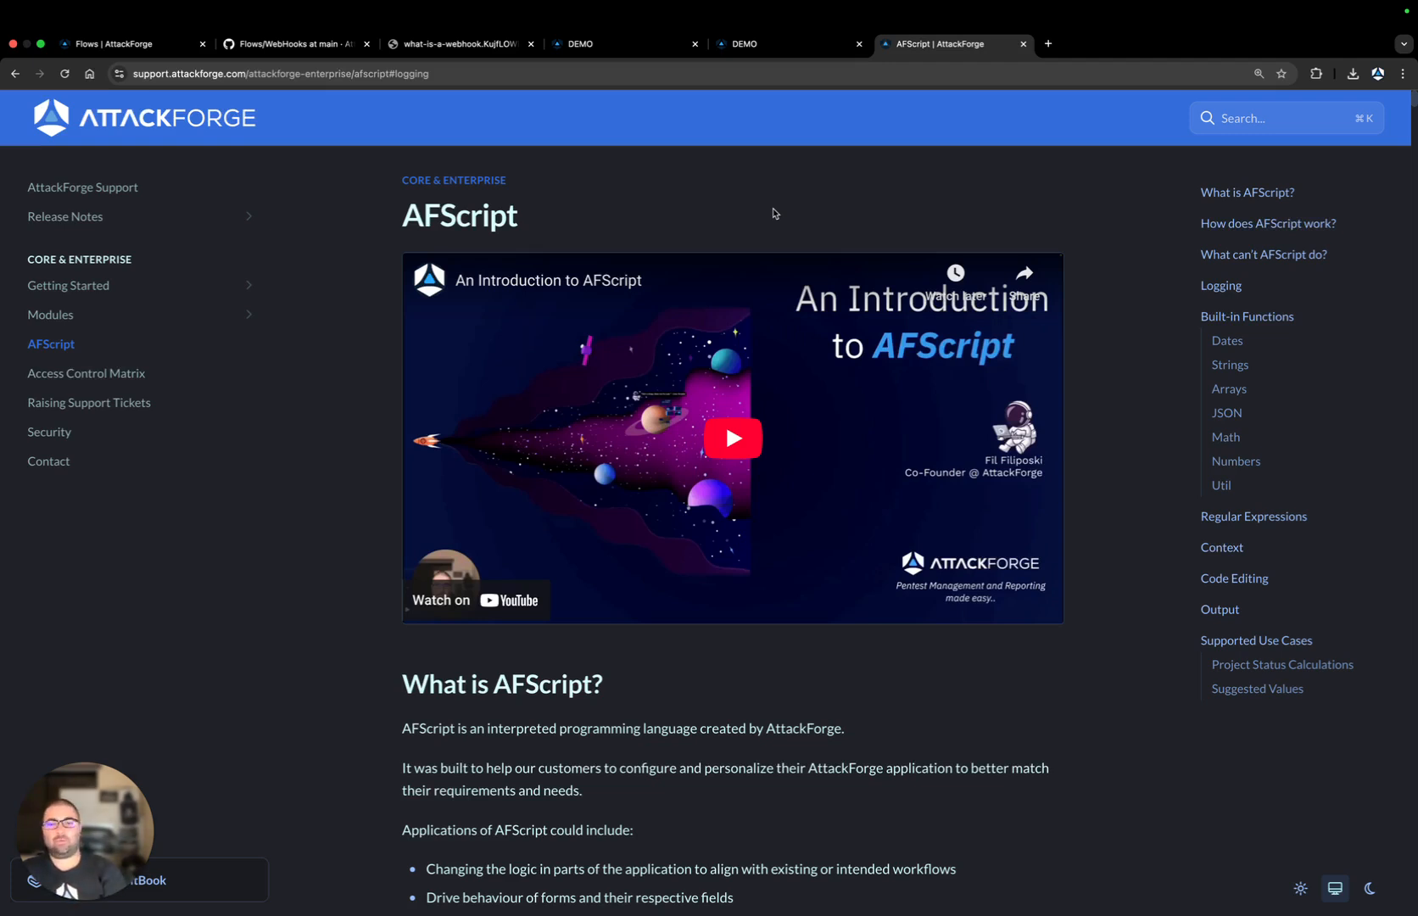
pyautogui.click(786, 53)
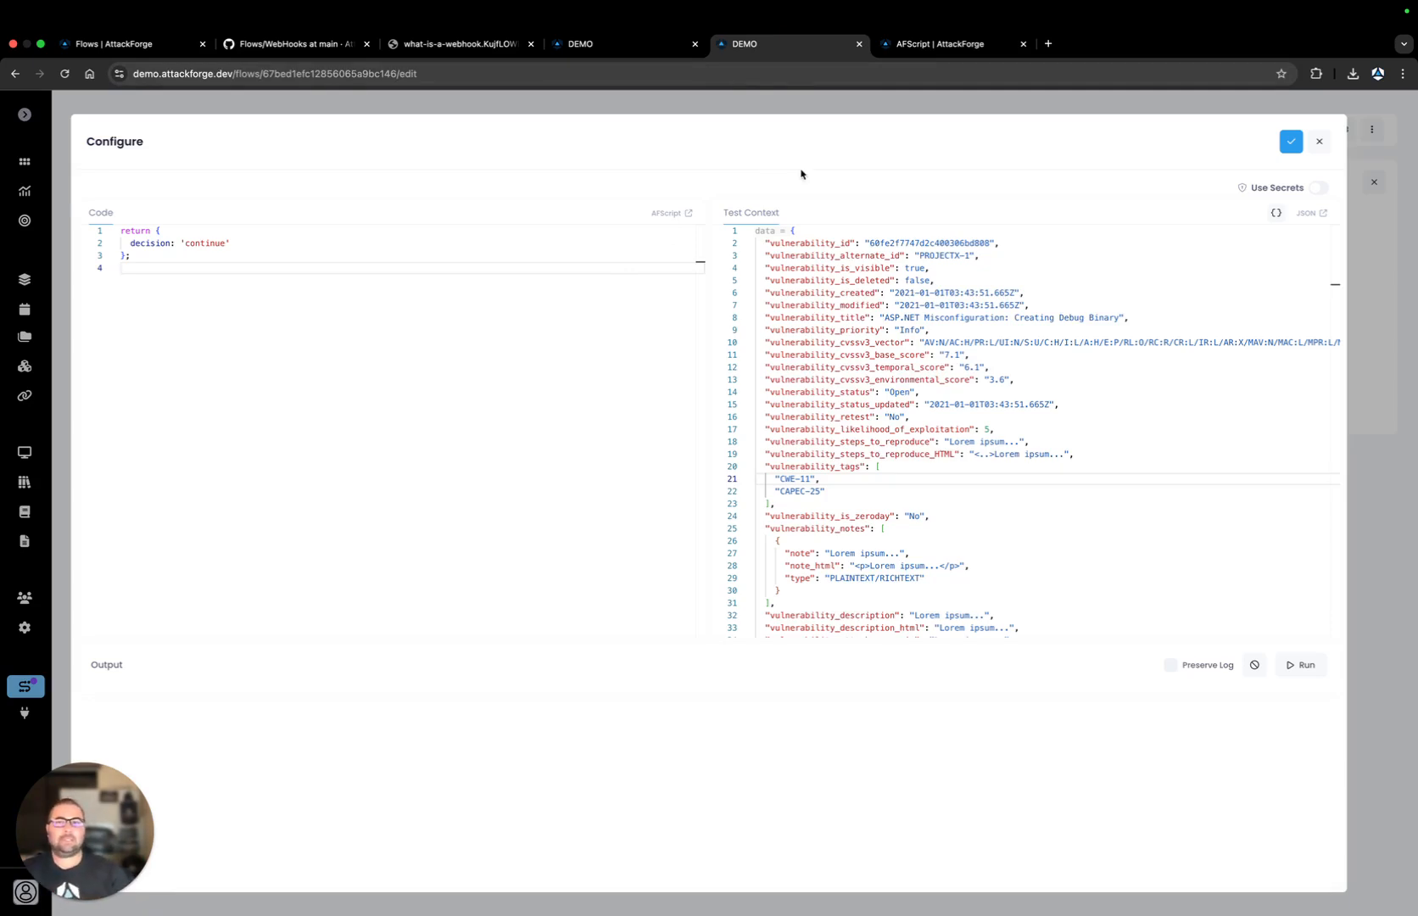
pyautogui.click(1288, 143)
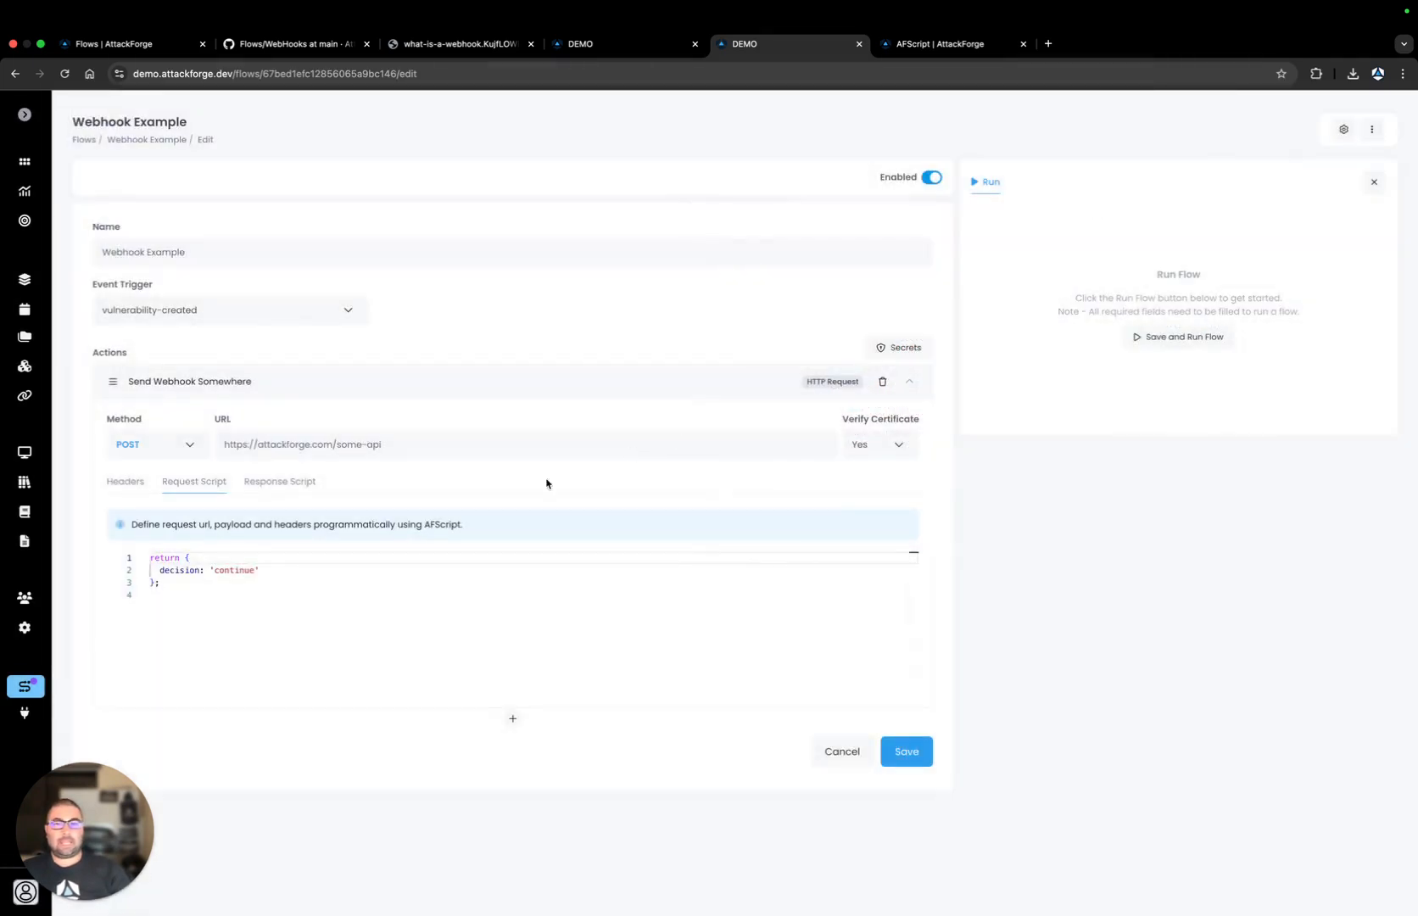
# - Open the action's response script in the code editor to examine its status code handling
pyautogui.click(284, 483)
pyautogui.click(295, 590)
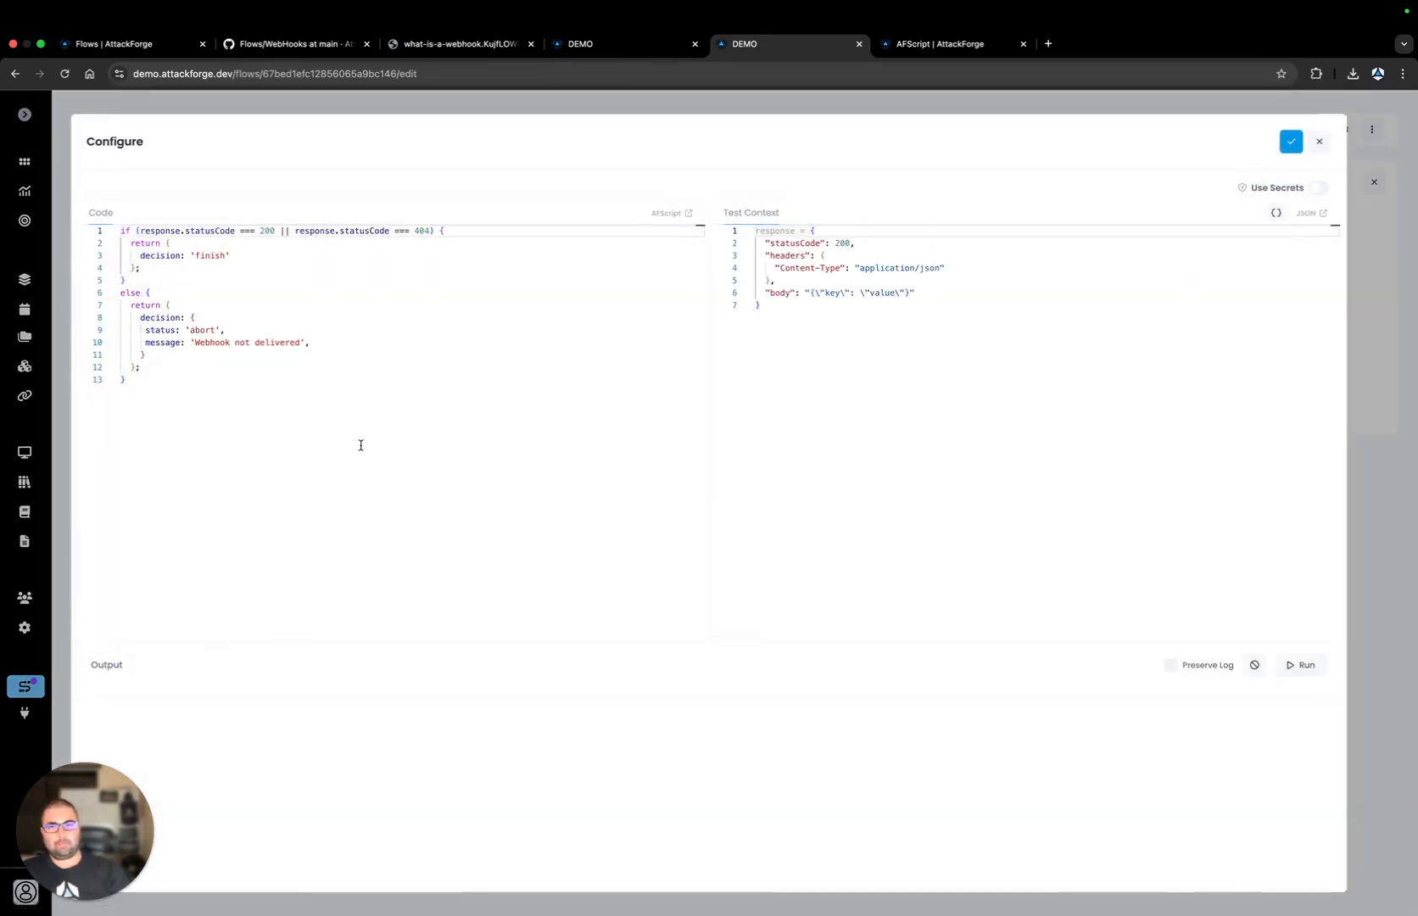